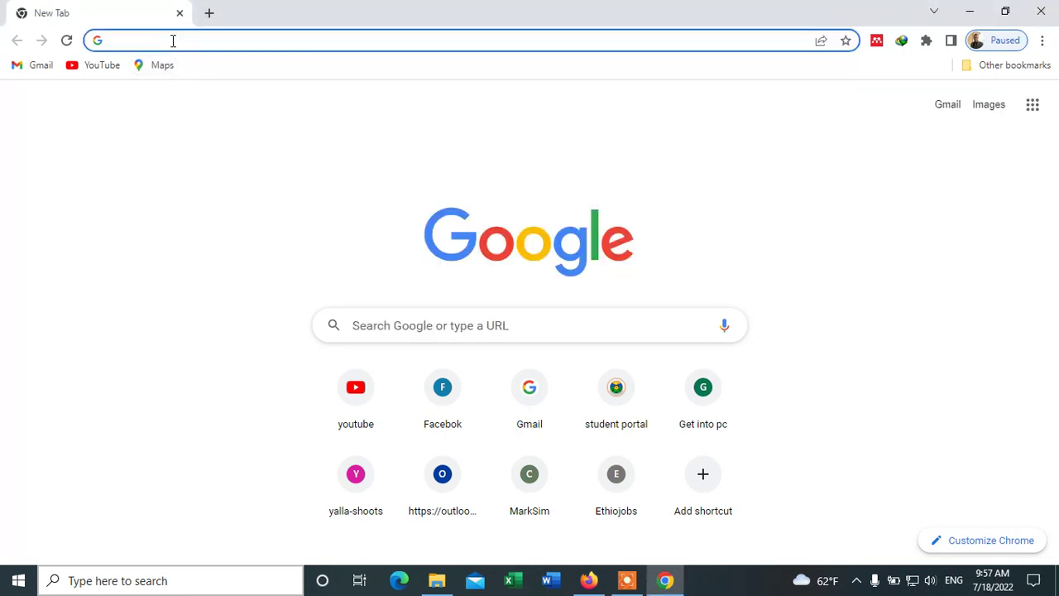
# - Search Google for 'Aquacrop' and open the 'AquaCrop | Land & Water' result
pyautogui.write('Aqu')
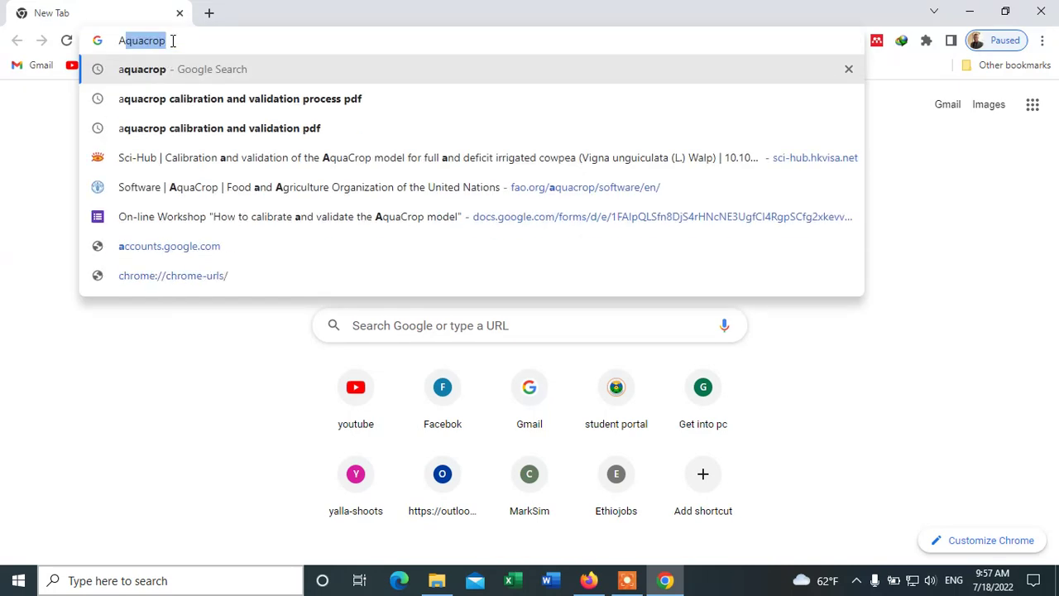
pyautogui.write('a')
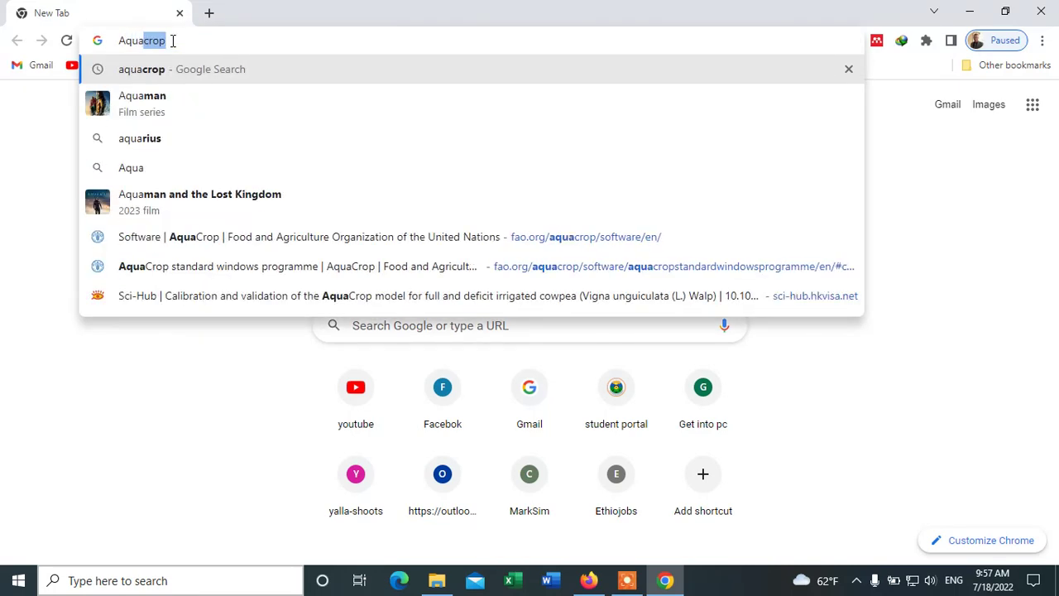
pyautogui.write('crop')
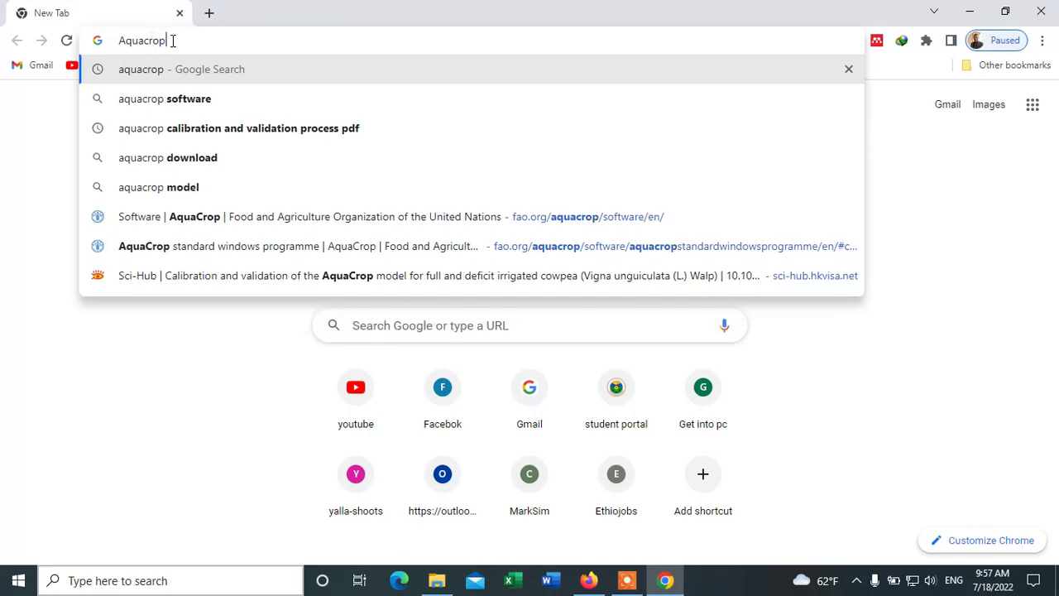
pyautogui.press('Return')
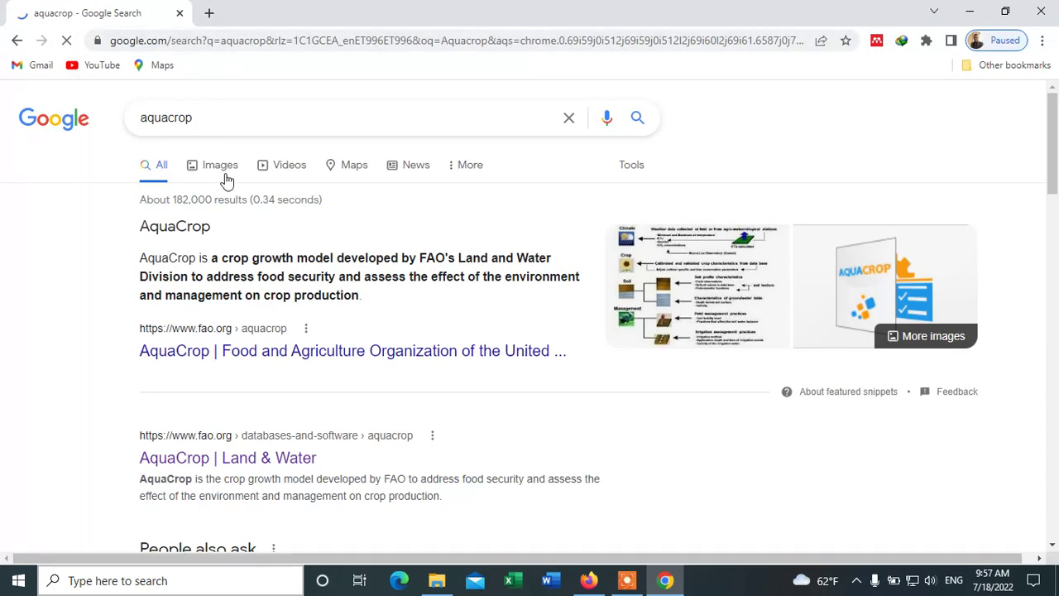
pyautogui.scroll(-1, 303, 378)
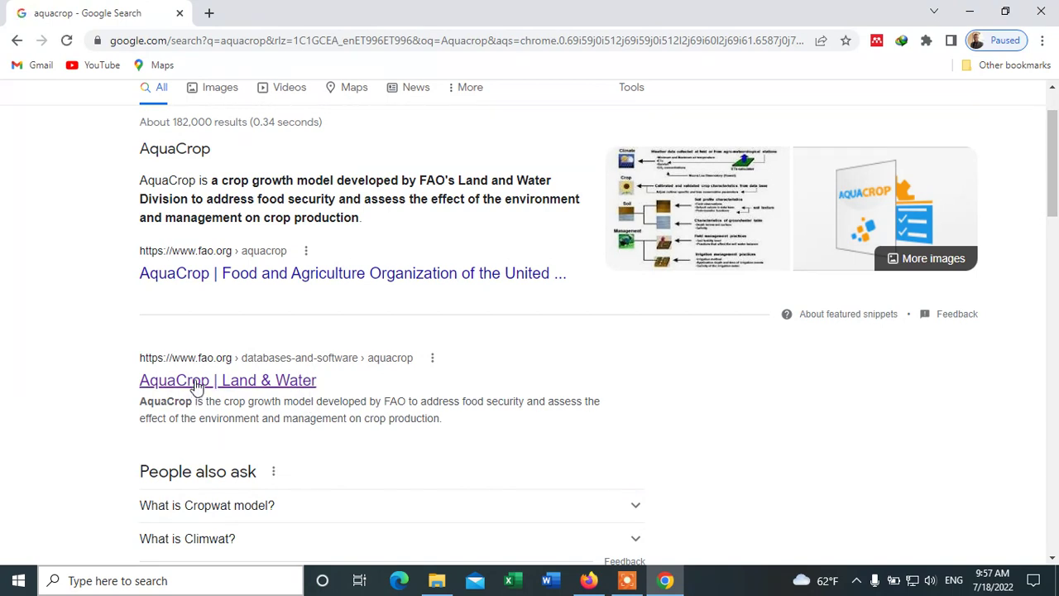
pyautogui.scroll(-1, 196, 387)
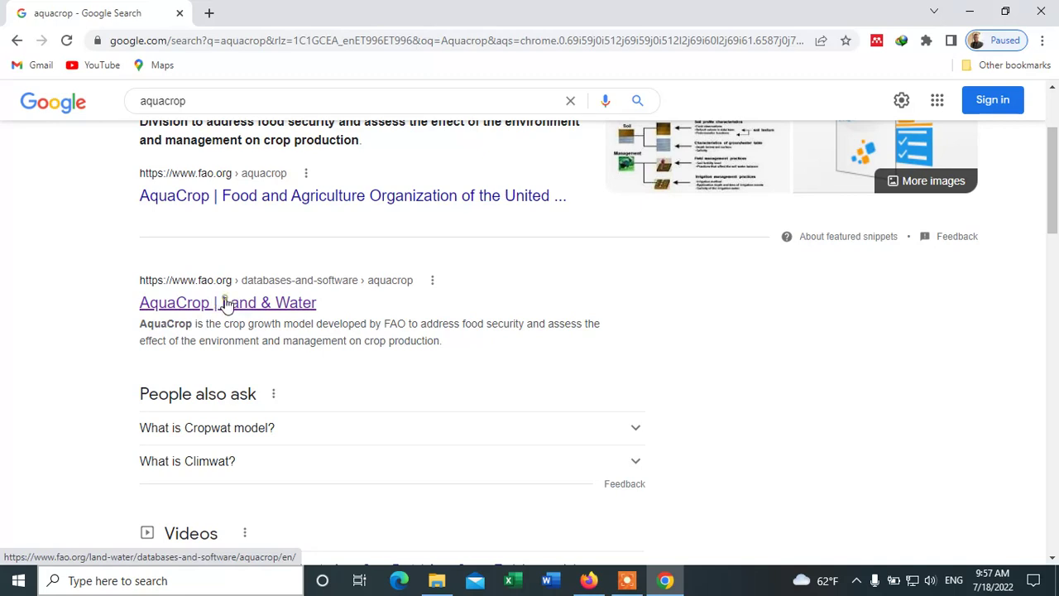
pyautogui.click(225, 304)
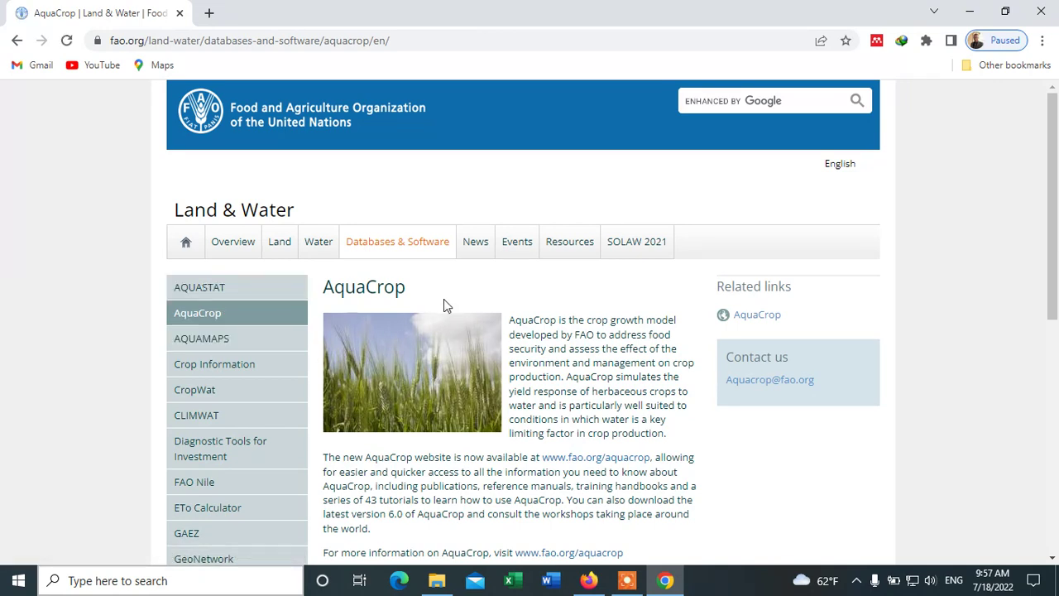
pyautogui.scroll(-2, 443, 303)
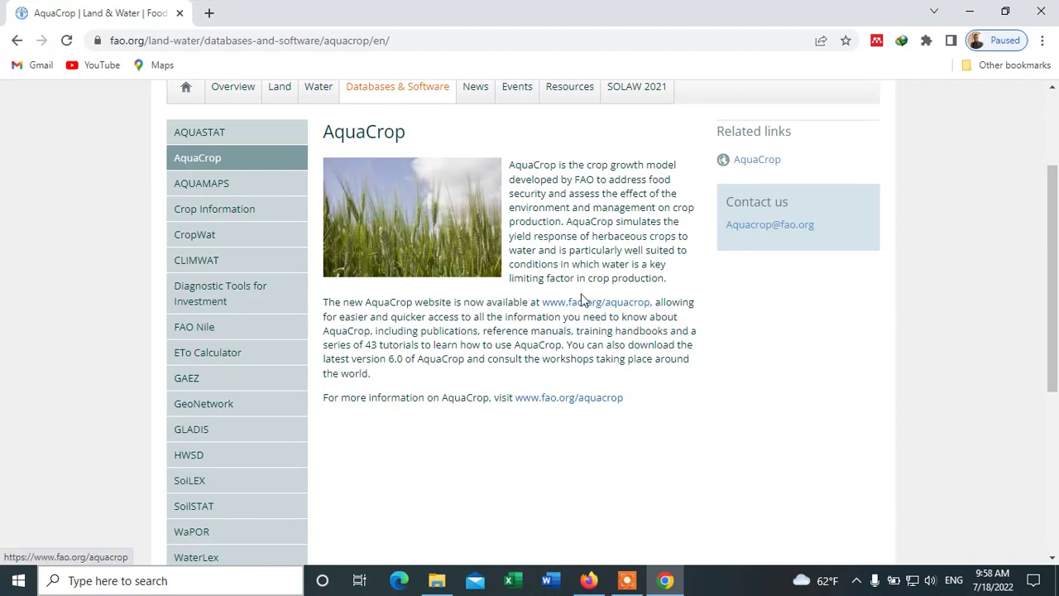
pyautogui.click(574, 302)
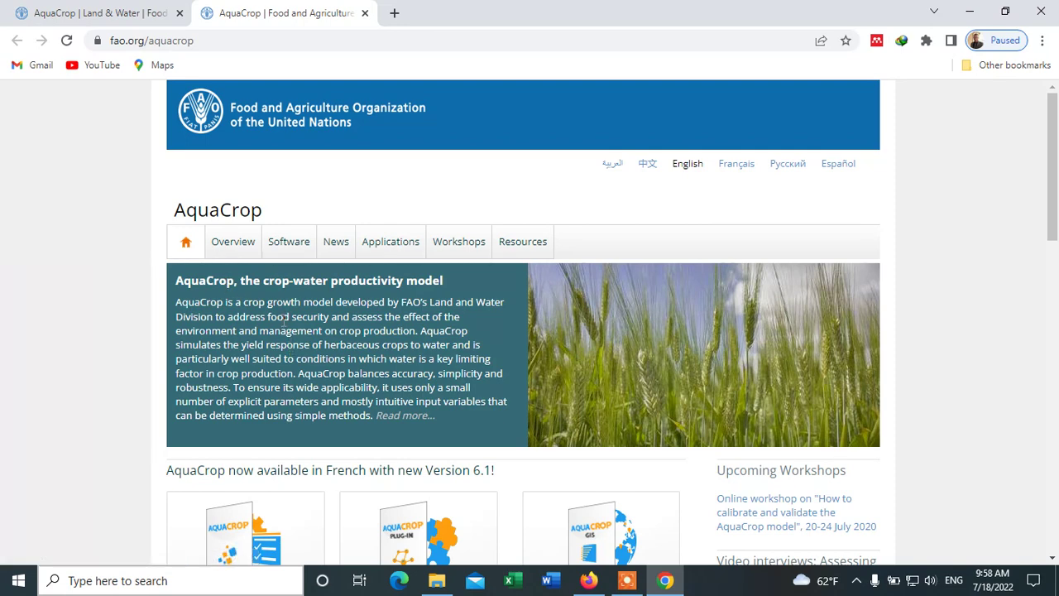
# - Go to the Software page of the FAO AquaCrop website
pyautogui.scroll(-2, 315, 272)
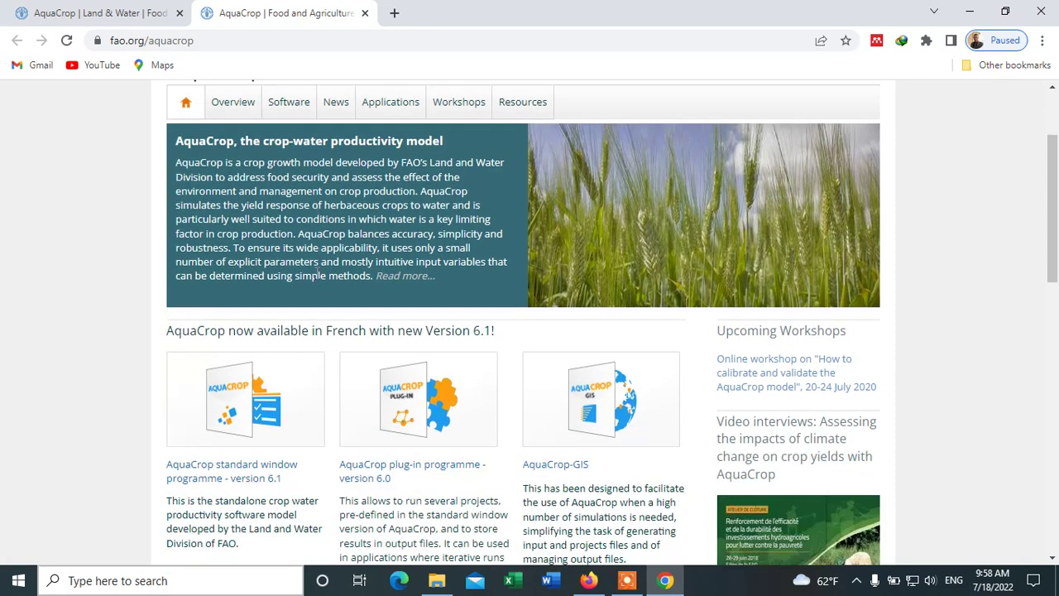
pyautogui.scroll(2, 316, 272)
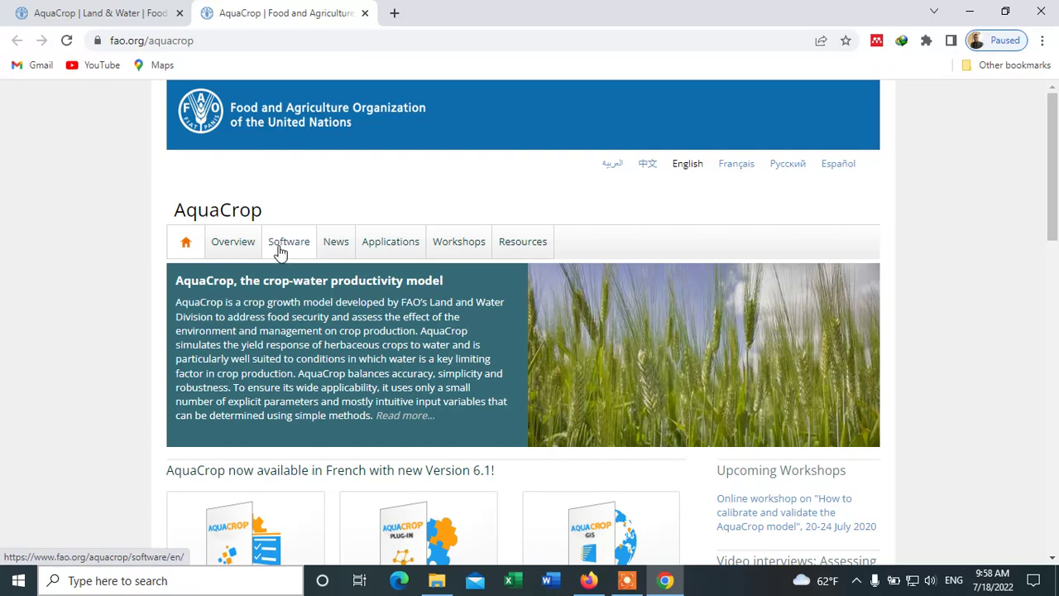
pyautogui.click(288, 246)
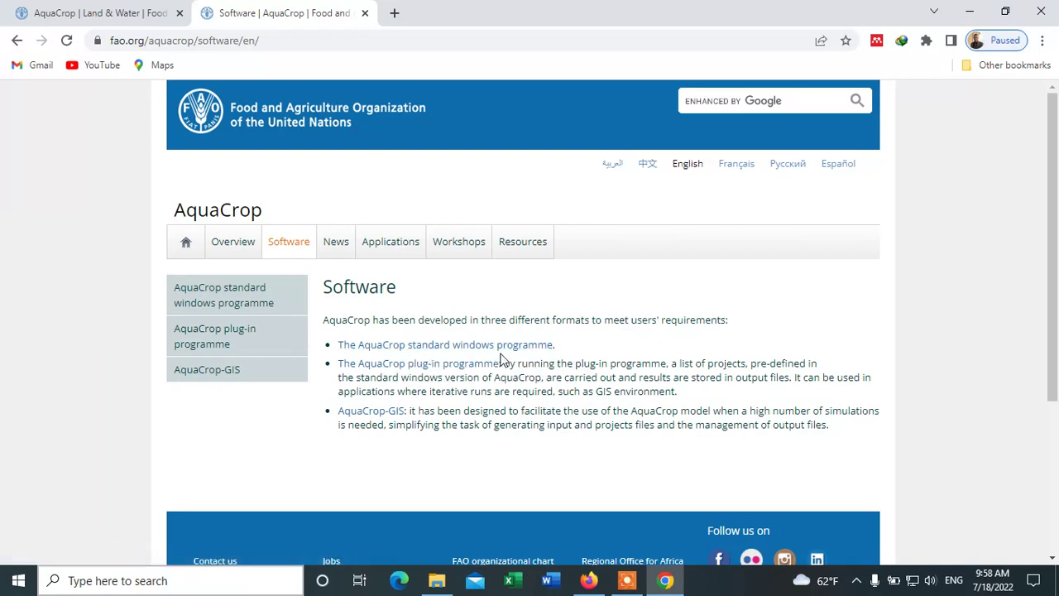
# - Open 'The AquaCrop standard windows programme' page and scroll to its Version 6.1 download links
pyautogui.click(405, 345)
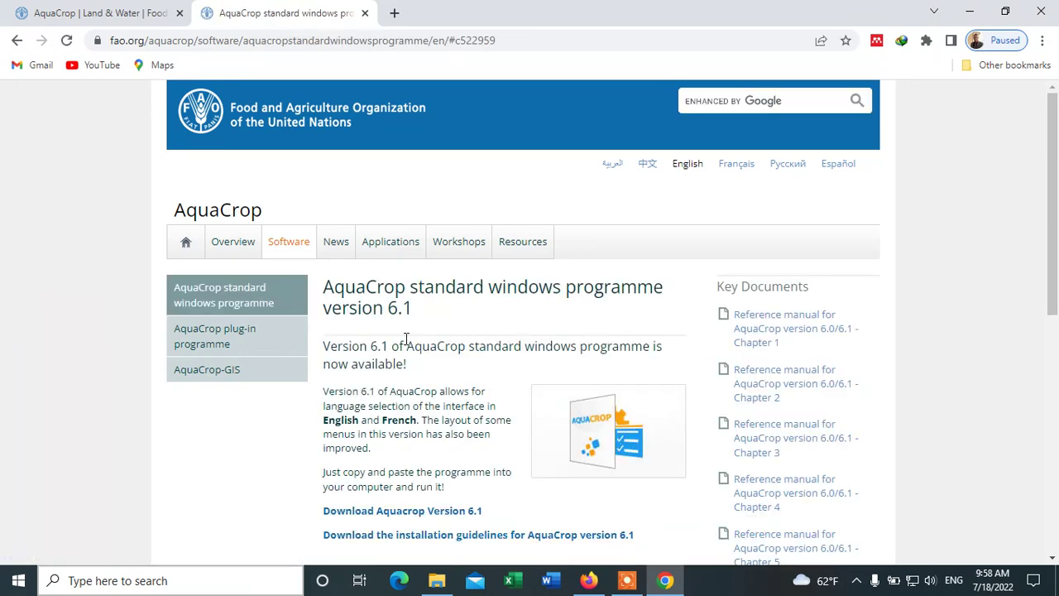
pyautogui.scroll(-1, 409, 346)
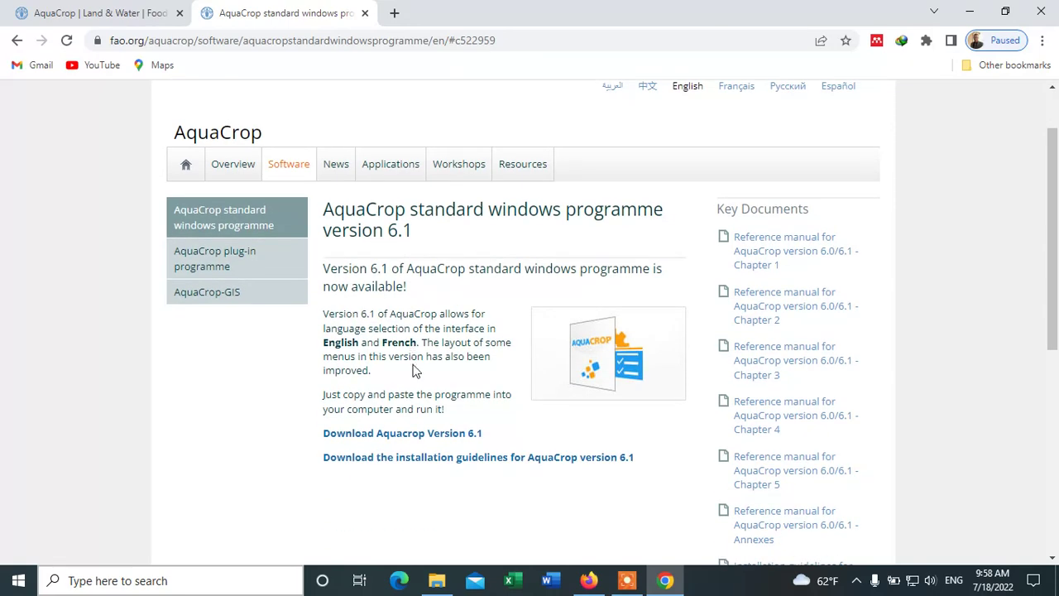
pyautogui.scroll(-1, 417, 371)
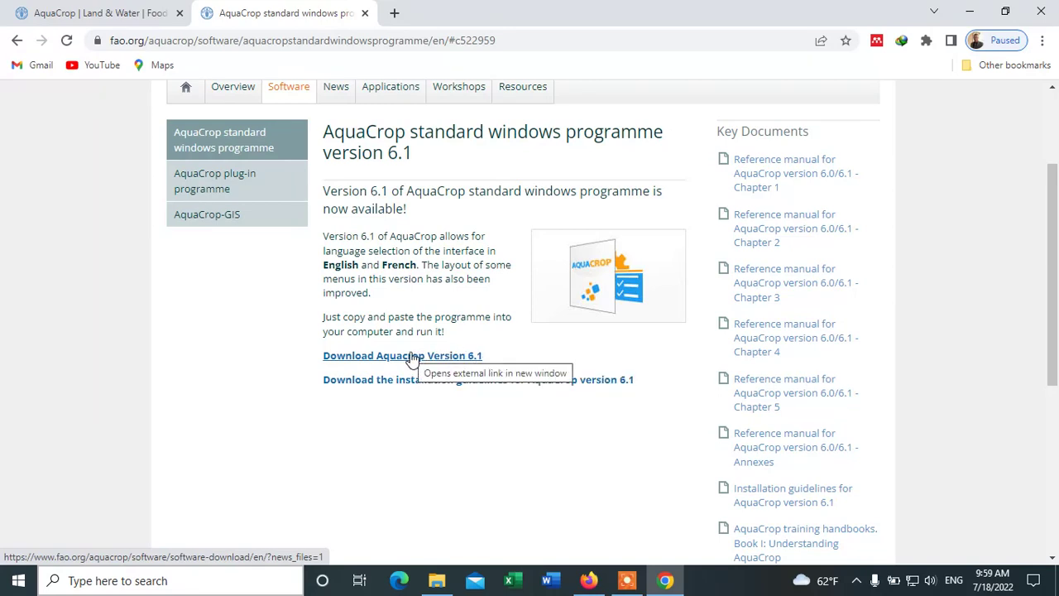
# - Open the Version 6.1 download form and enter the user's email, first name and last name
pyautogui.click(412, 356)
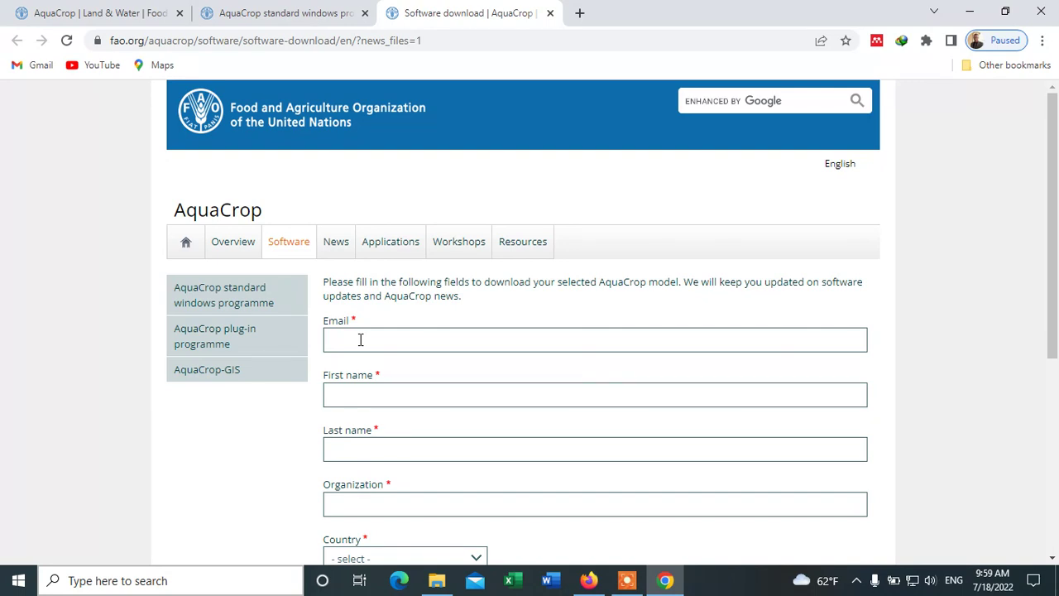
pyautogui.click(360, 339)
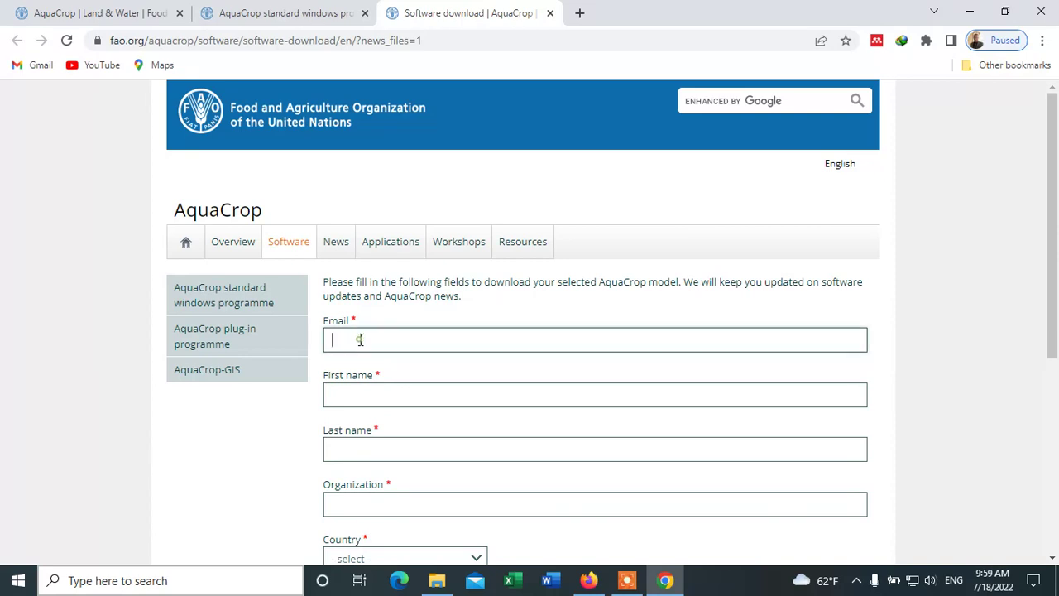
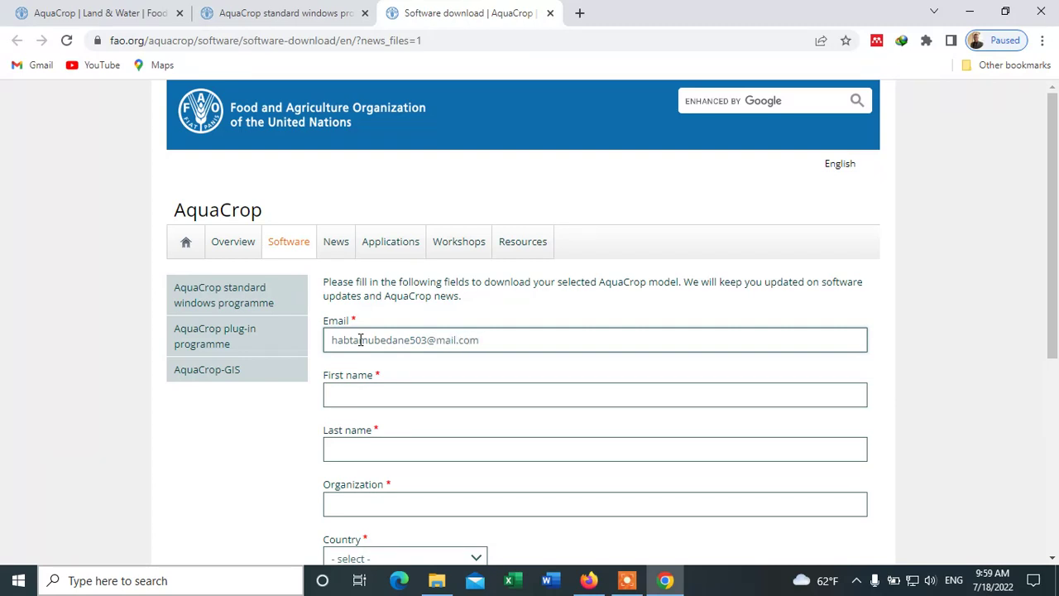
pyautogui.click(388, 396)
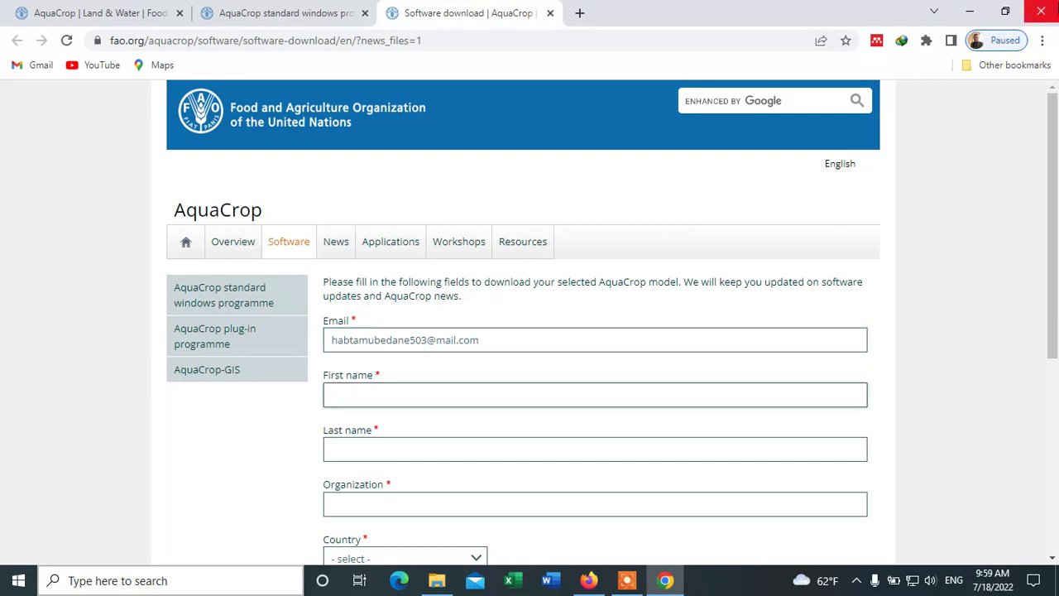
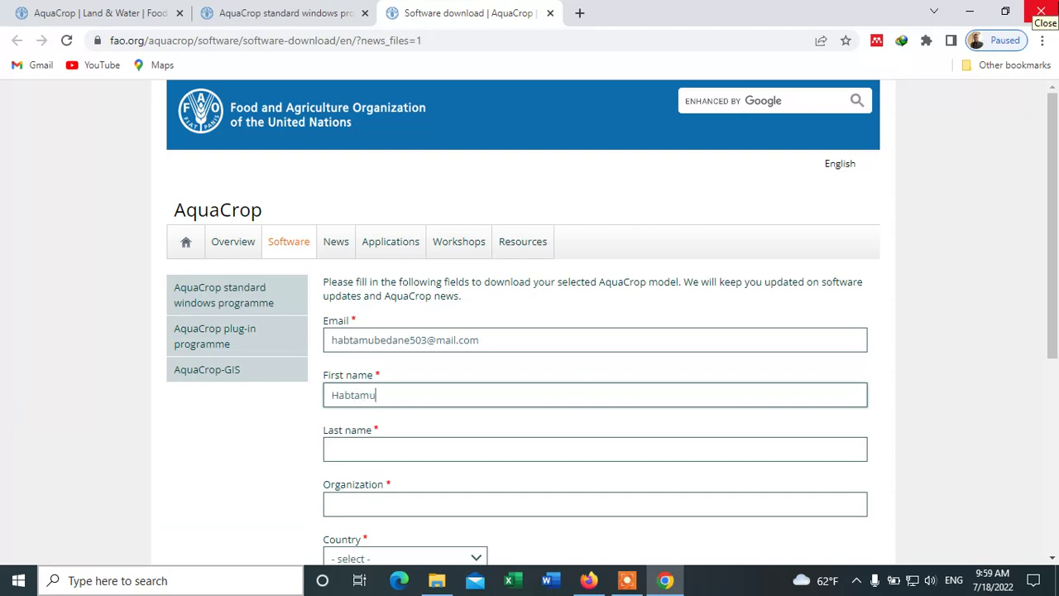
pyautogui.click(385, 448)
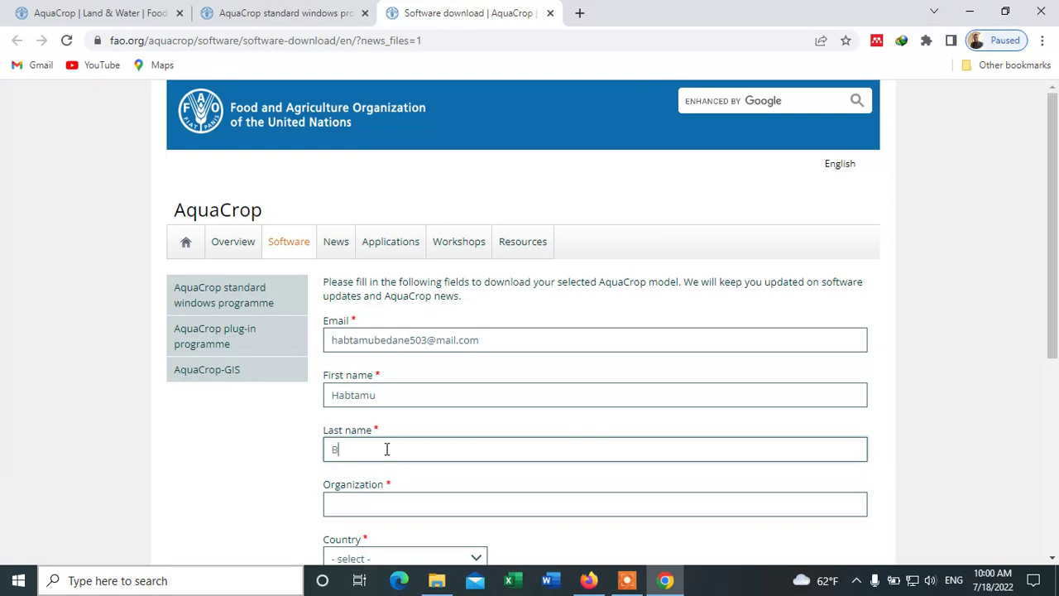
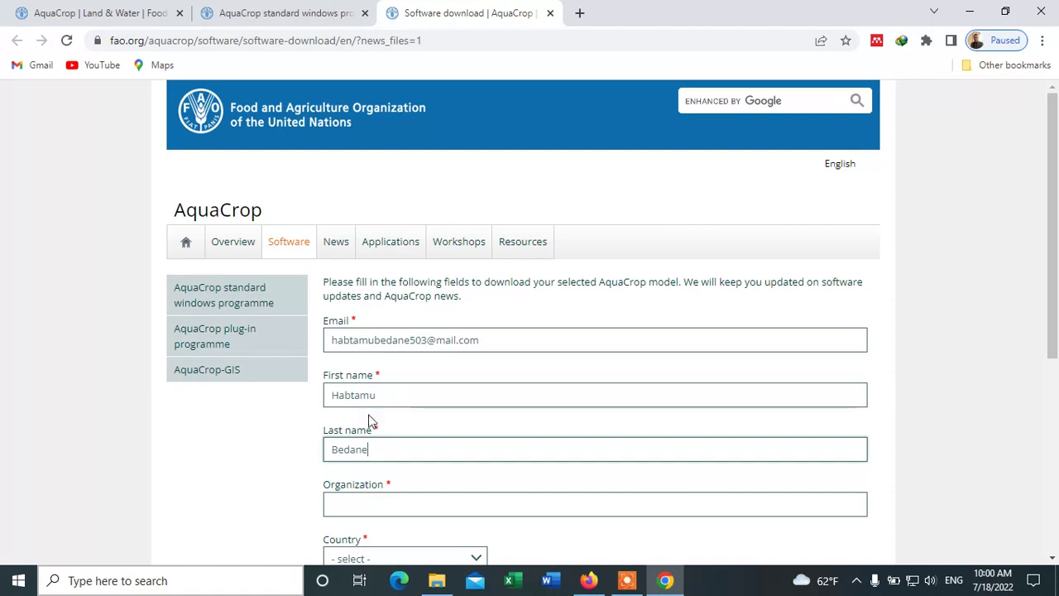
pyautogui.scroll(-1, 369, 422)
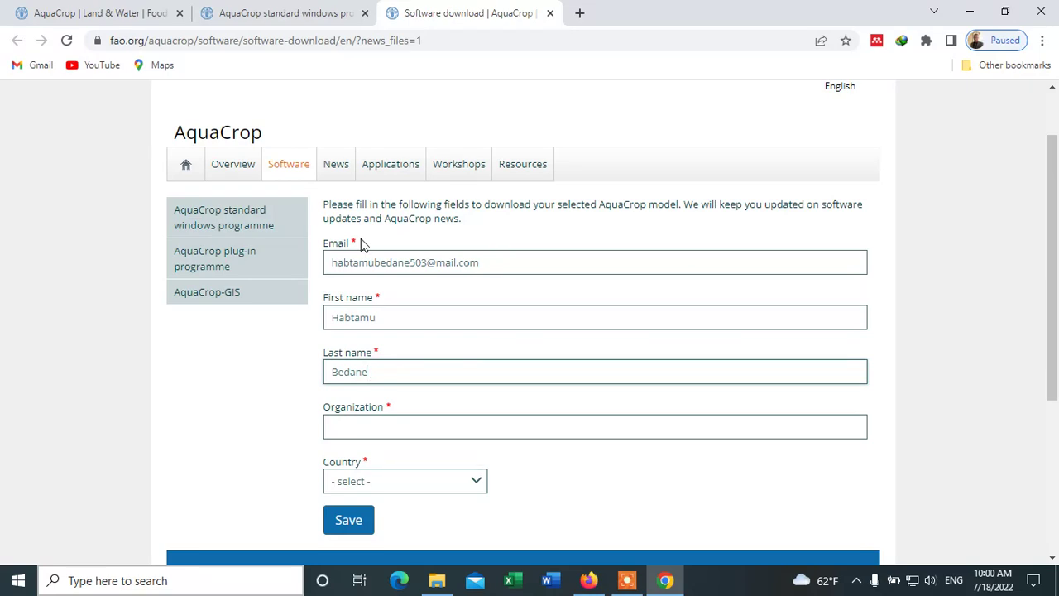
pyautogui.click(395, 425)
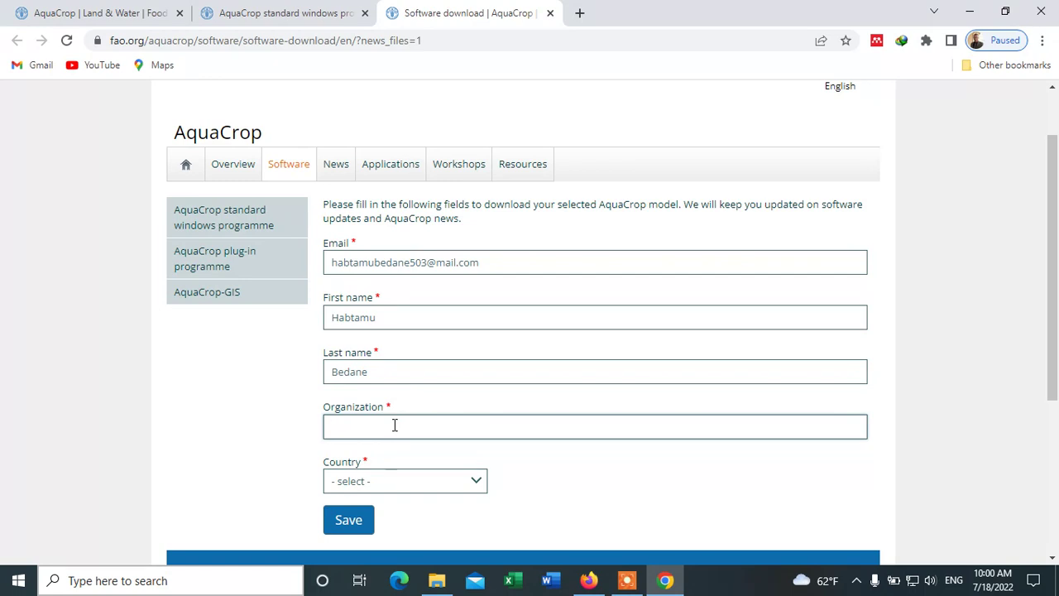
# - Finish the Organization as 'HU' and choose Ethiopia as the country, then review the form
pyautogui.write('U')
pyautogui.scroll(-1, 389, 424)
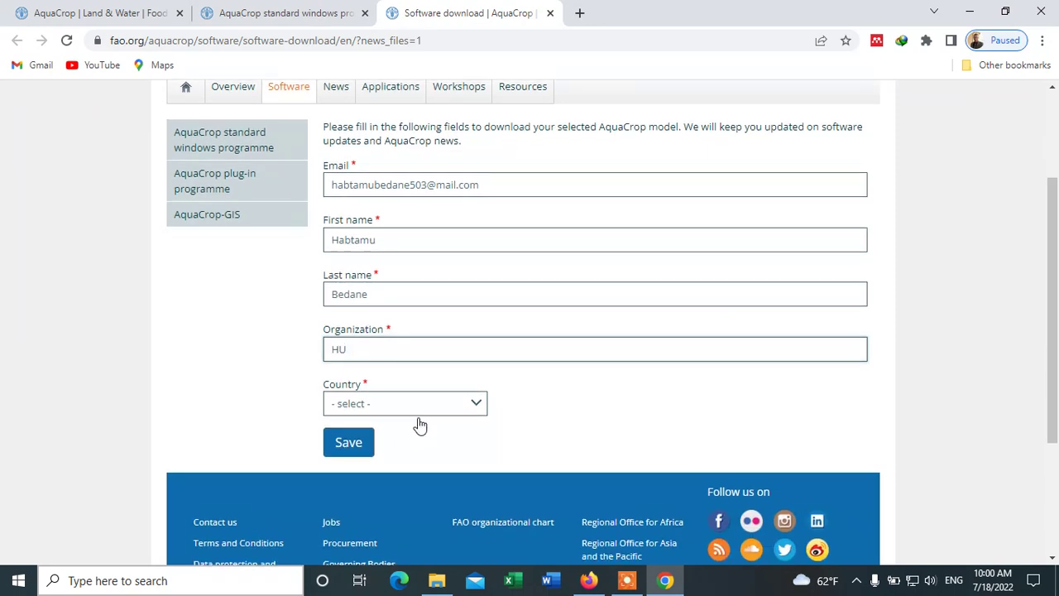
pyautogui.click(478, 409)
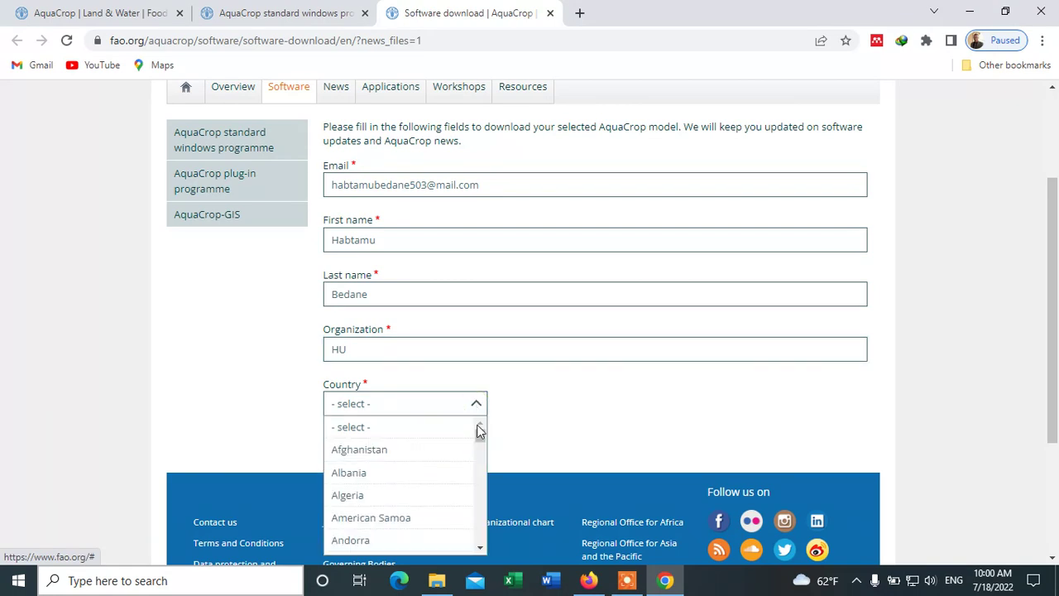
pyautogui.scroll(-2, 478, 428)
pyautogui.scroll(-1, 451, 331)
pyautogui.scroll(-6, 459, 335)
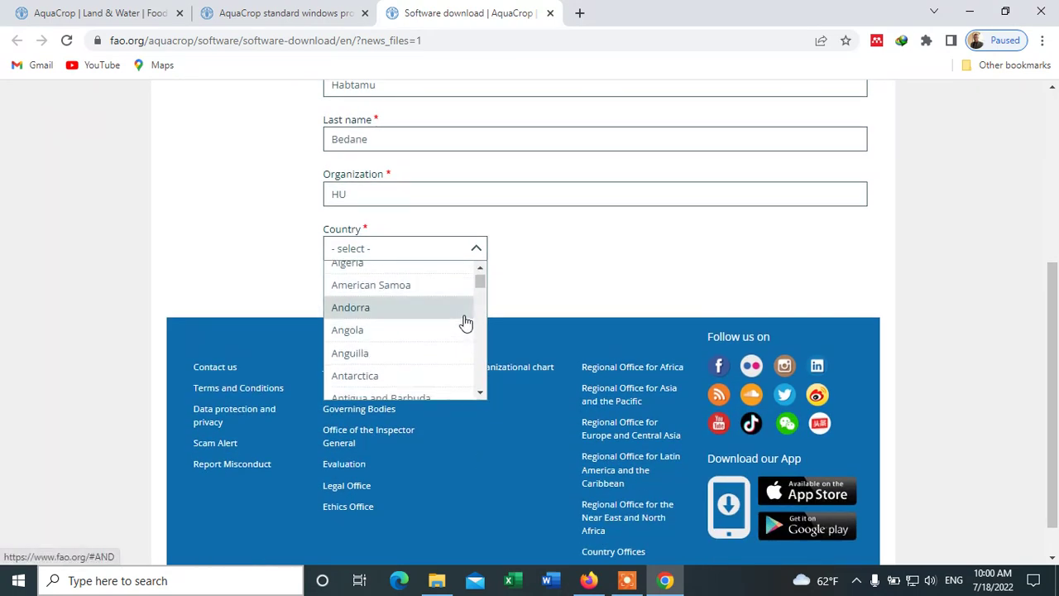
pyautogui.scroll(-3, 388, 343)
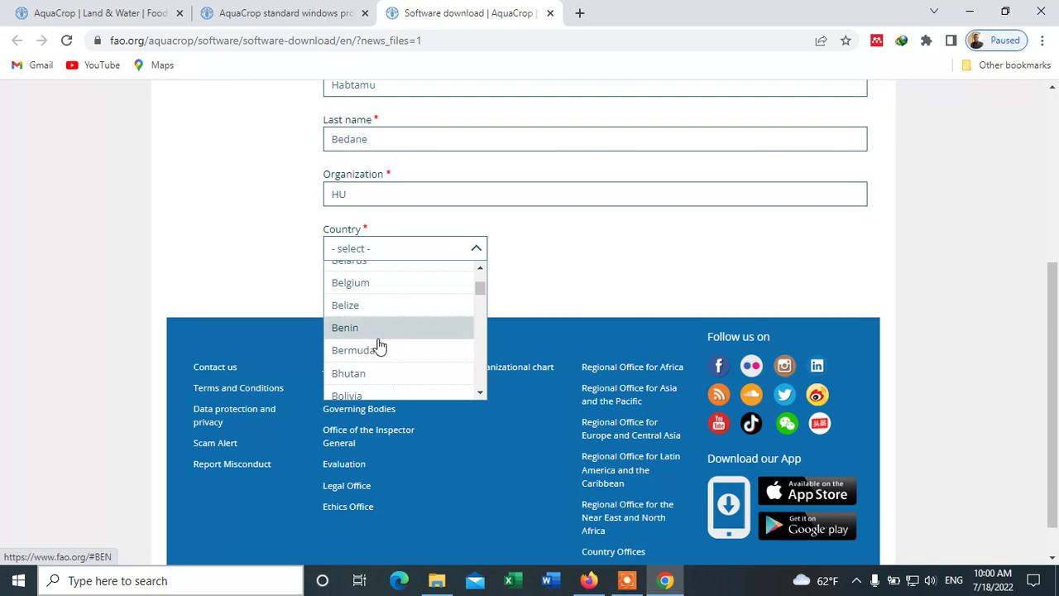
pyautogui.scroll(-2, 361, 341)
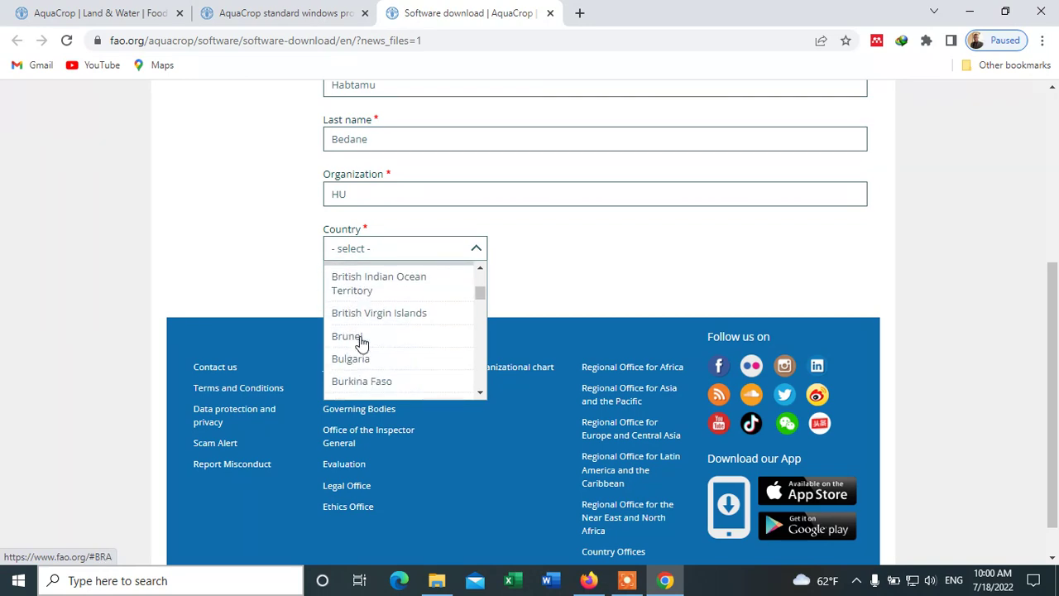
pyautogui.scroll(-12, 389, 347)
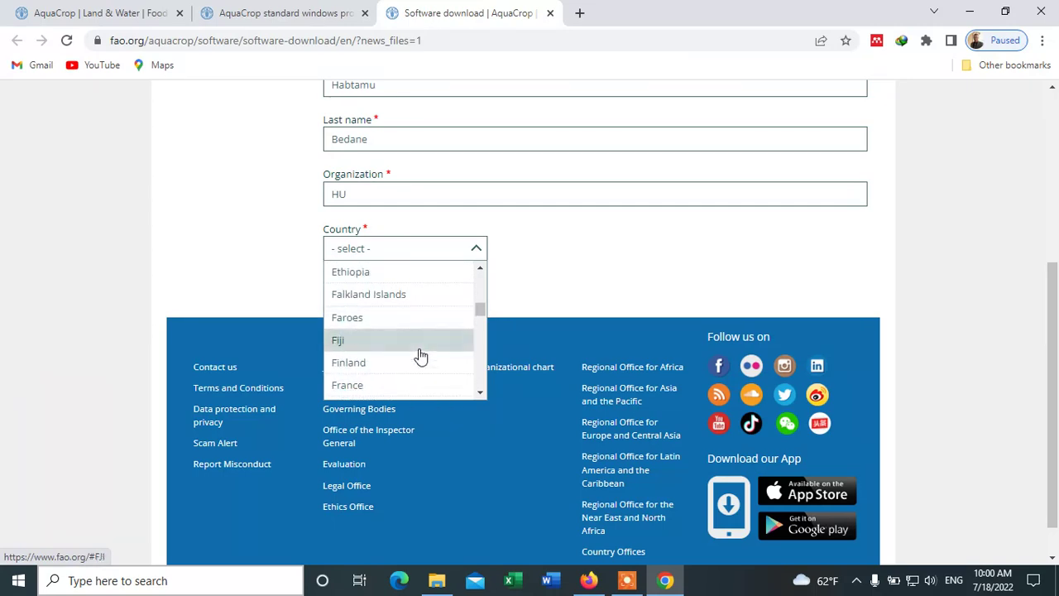
pyautogui.click(364, 273)
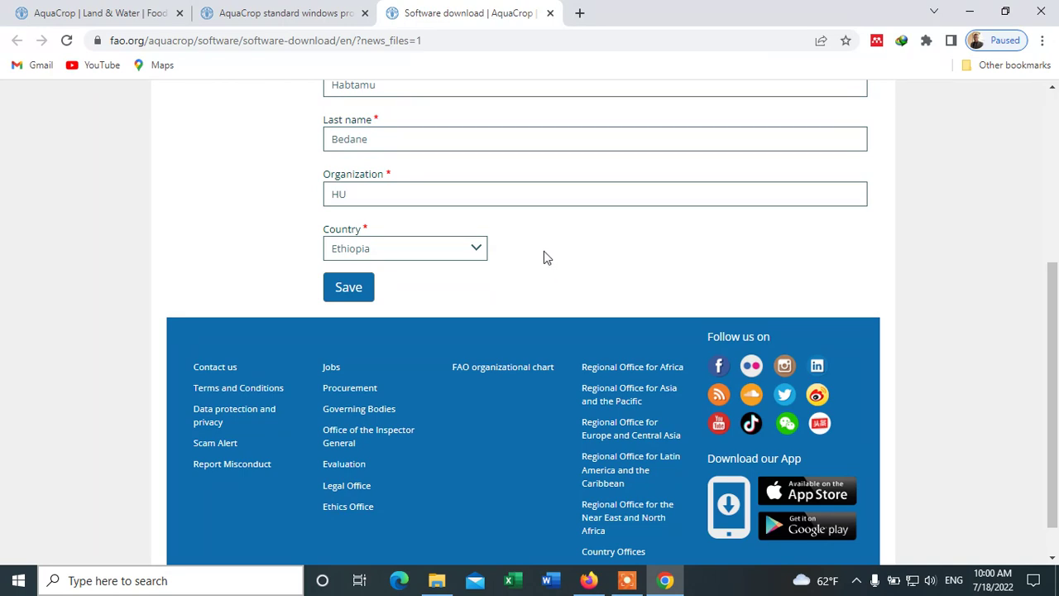
pyautogui.scroll(3, 544, 253)
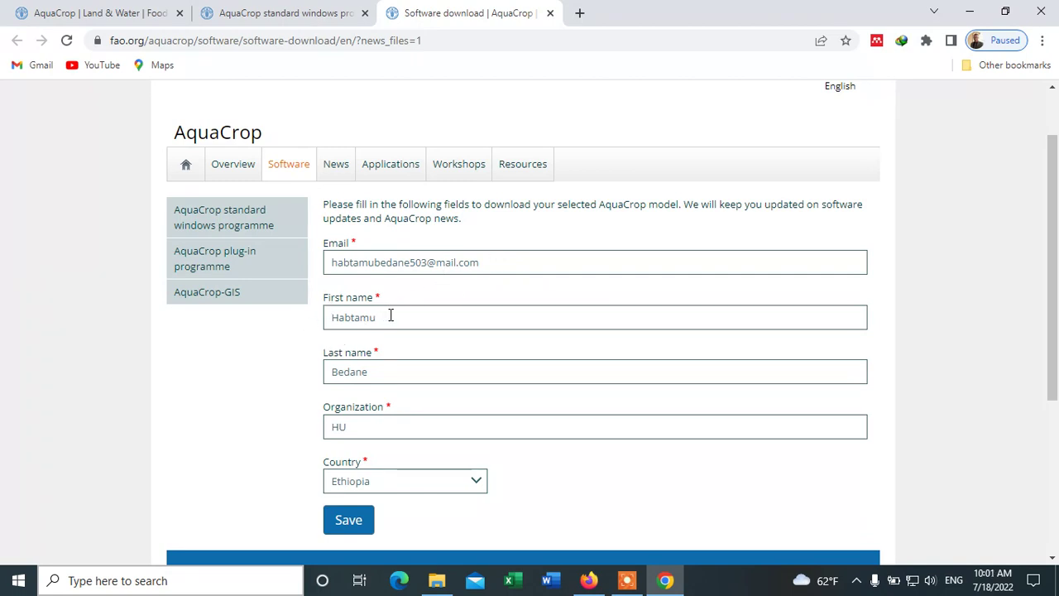
pyautogui.scroll(-1, 389, 315)
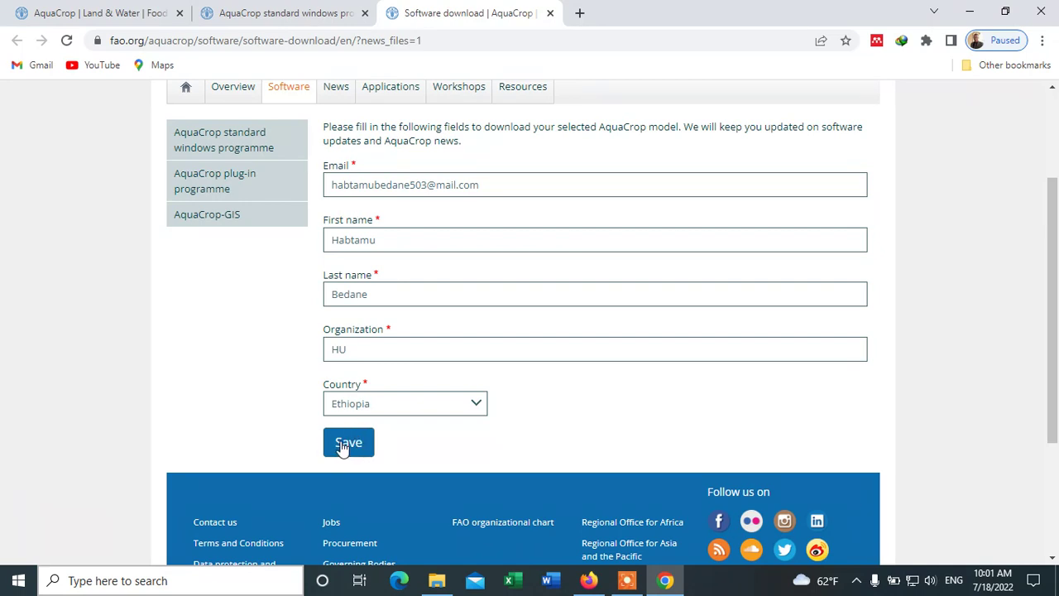
# - Submit the form and request the AquaCrop Version 6.1 download from the thank-you page
pyautogui.click(343, 447)
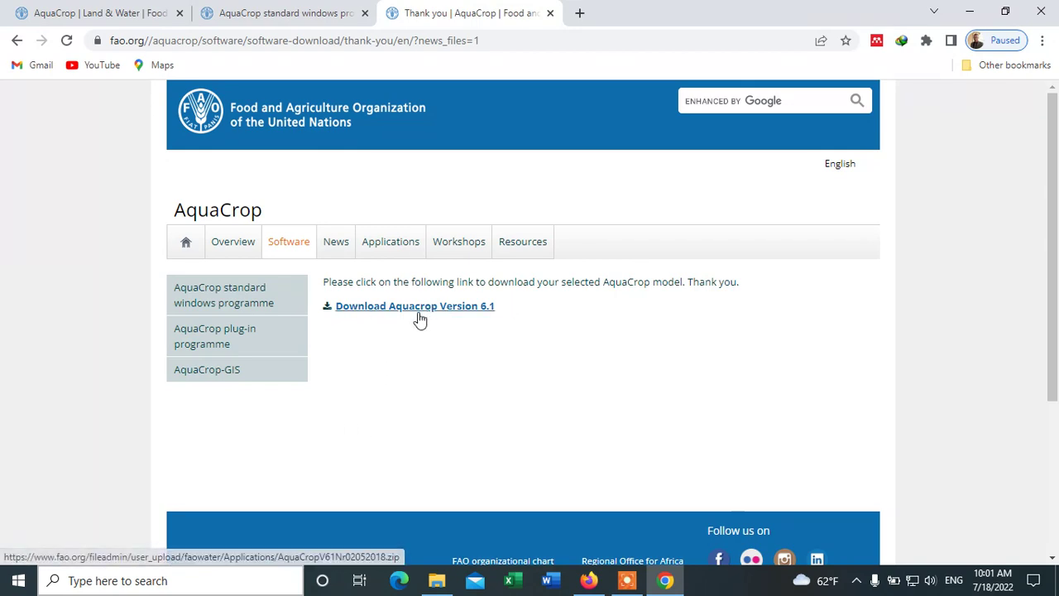
pyautogui.click(372, 308)
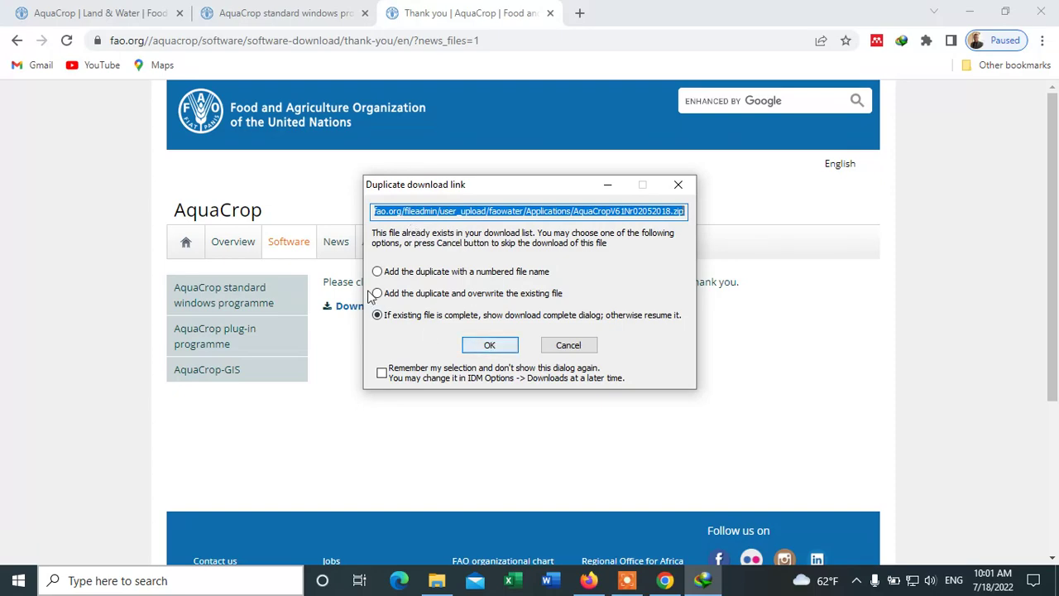
# - Accept the duplicate-download prompt for AquaCropV61Nr02052018.zip and dismiss the completion notice
pyautogui.click(490, 346)
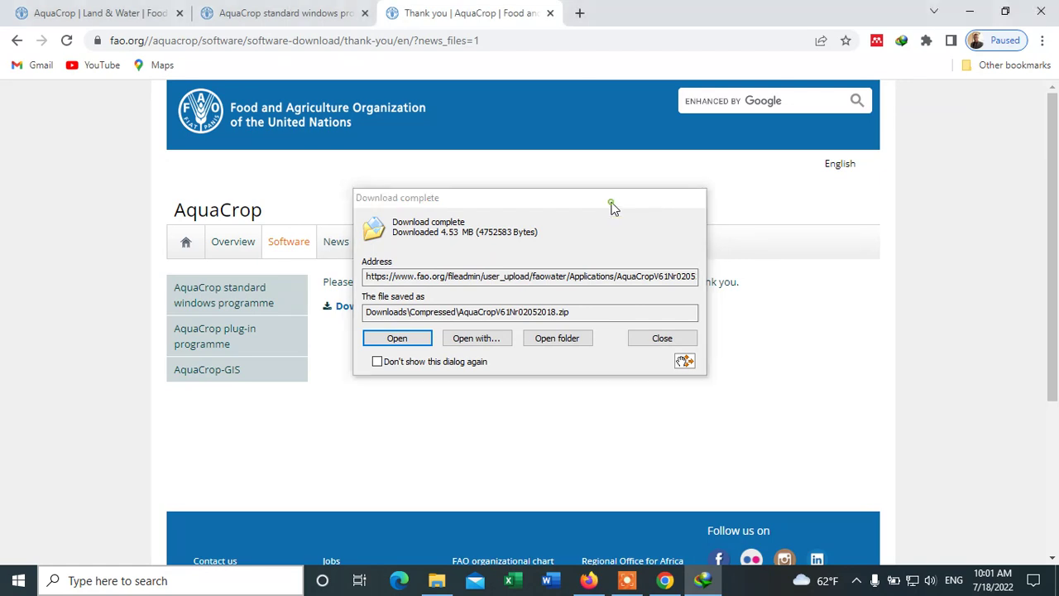
pyautogui.click(616, 201)
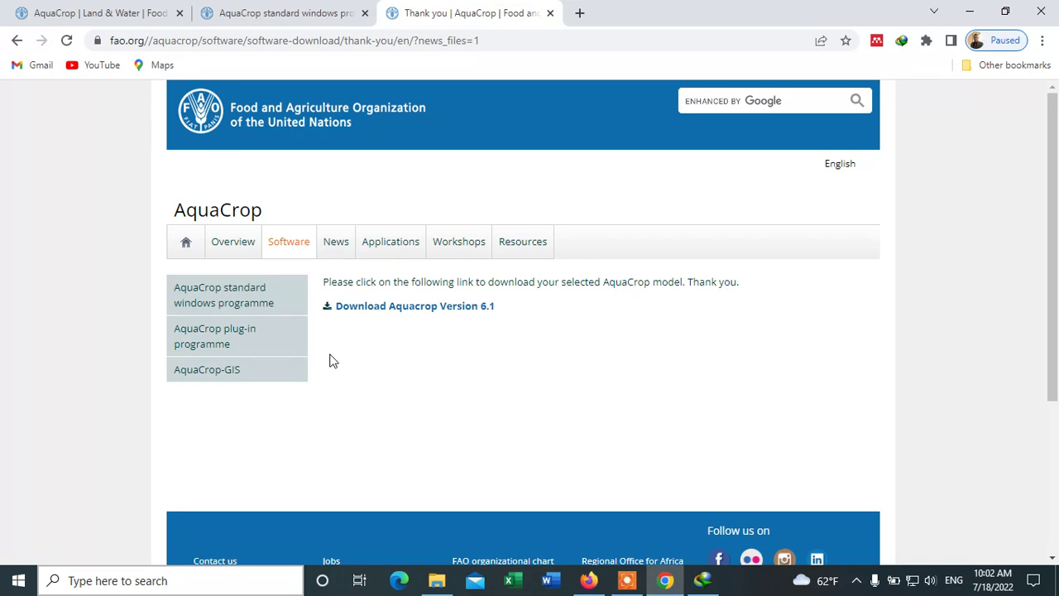
# - In Downloads\Compressed, delete the old AquaCropV61Nr02052018 folder and select the zip archive
pyautogui.moveTo(437, 579)
pyautogui.click(435, 538)
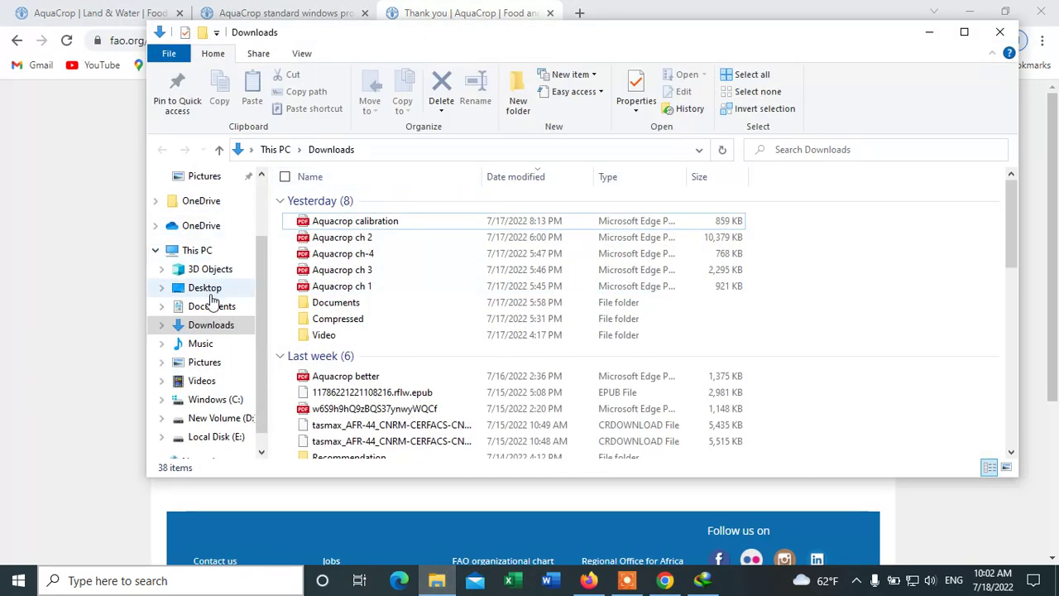
pyautogui.click(212, 326)
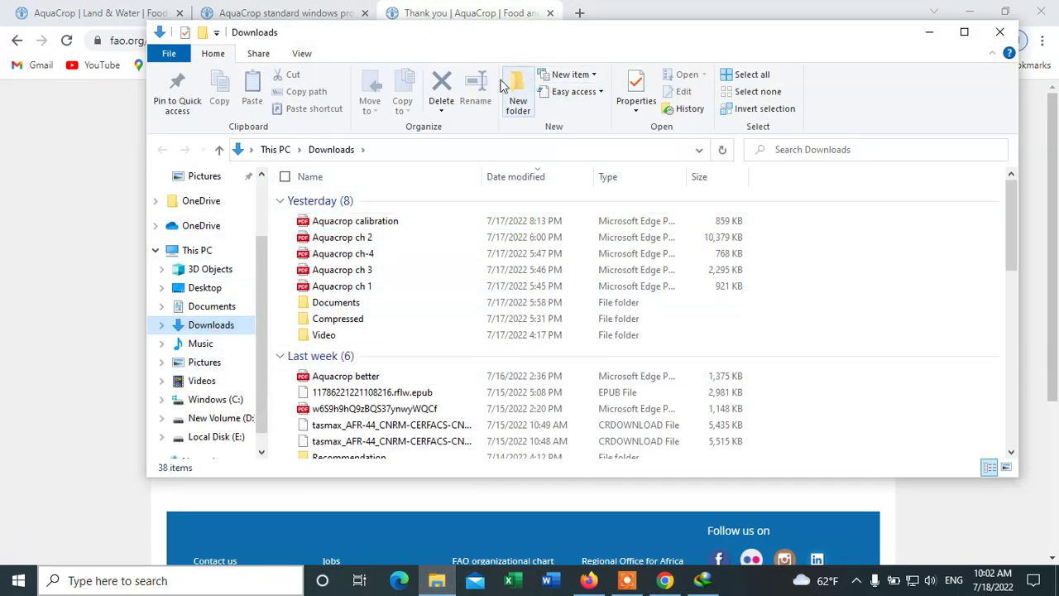
pyautogui.doubleClick(337, 323)
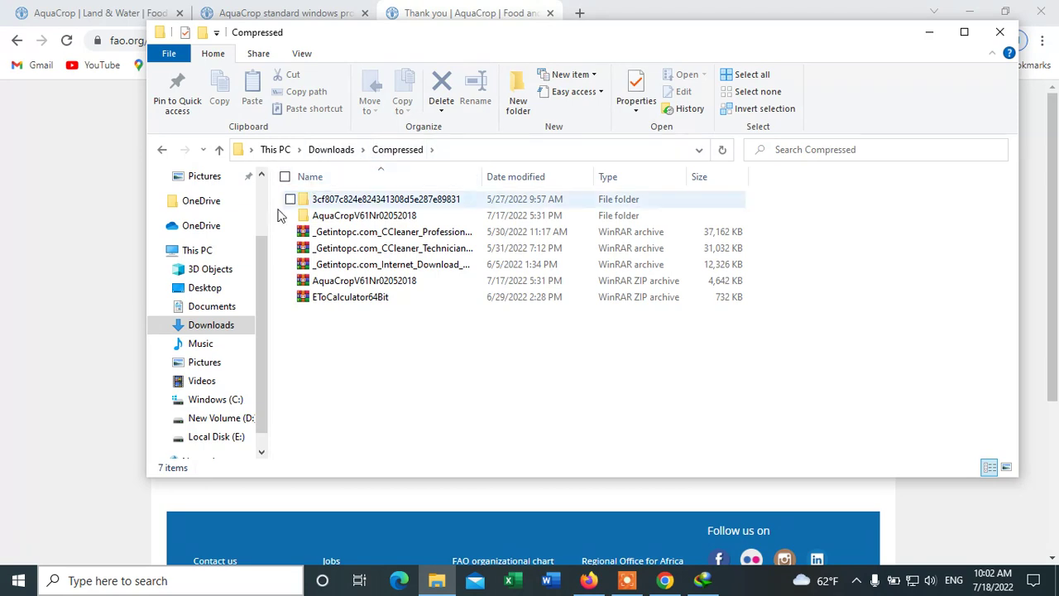
pyautogui.click(377, 220)
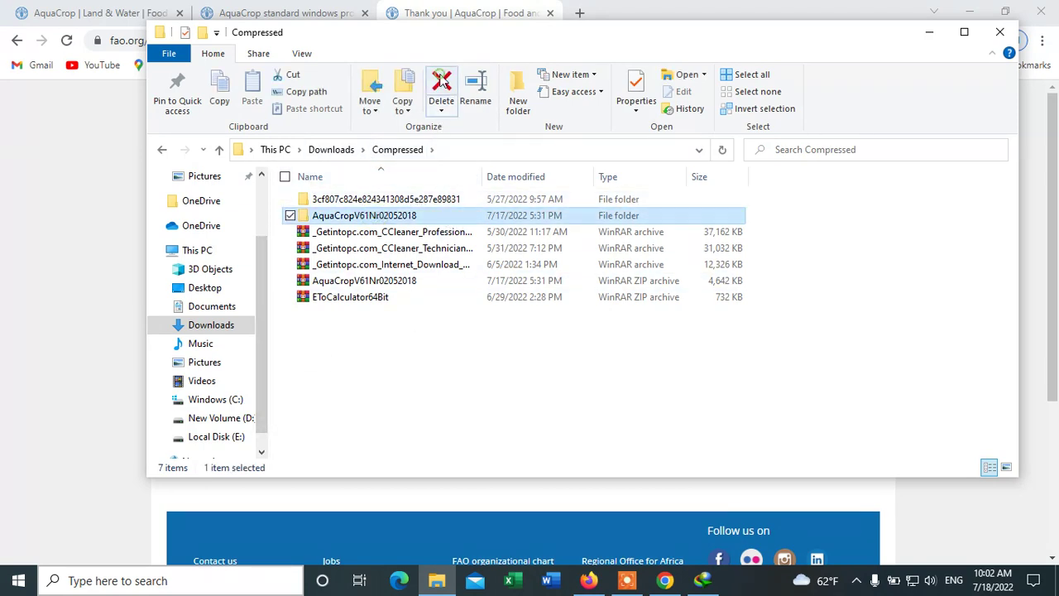
pyautogui.click(441, 83)
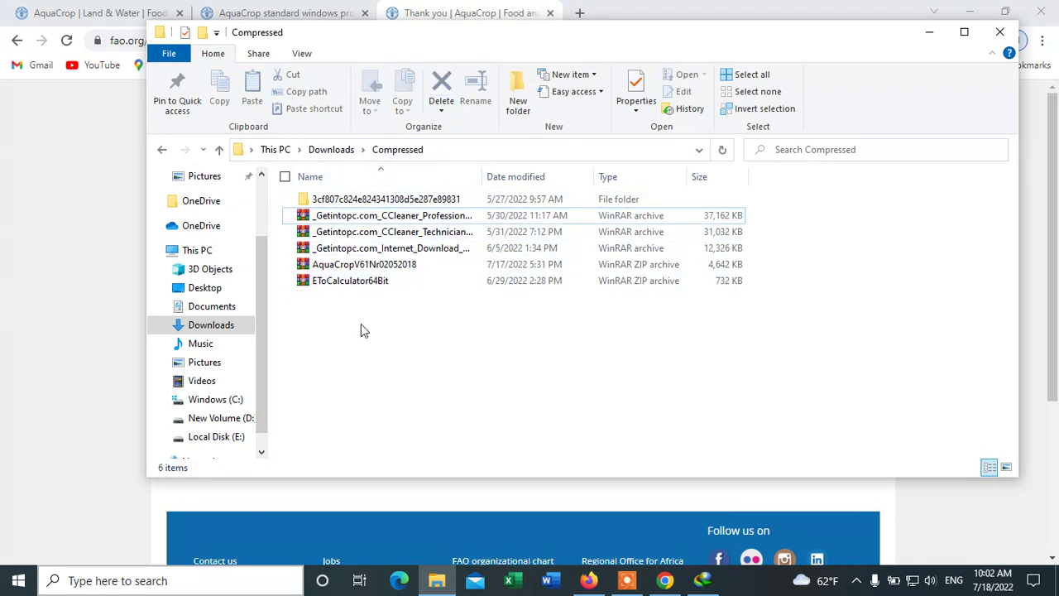
pyautogui.click(358, 265)
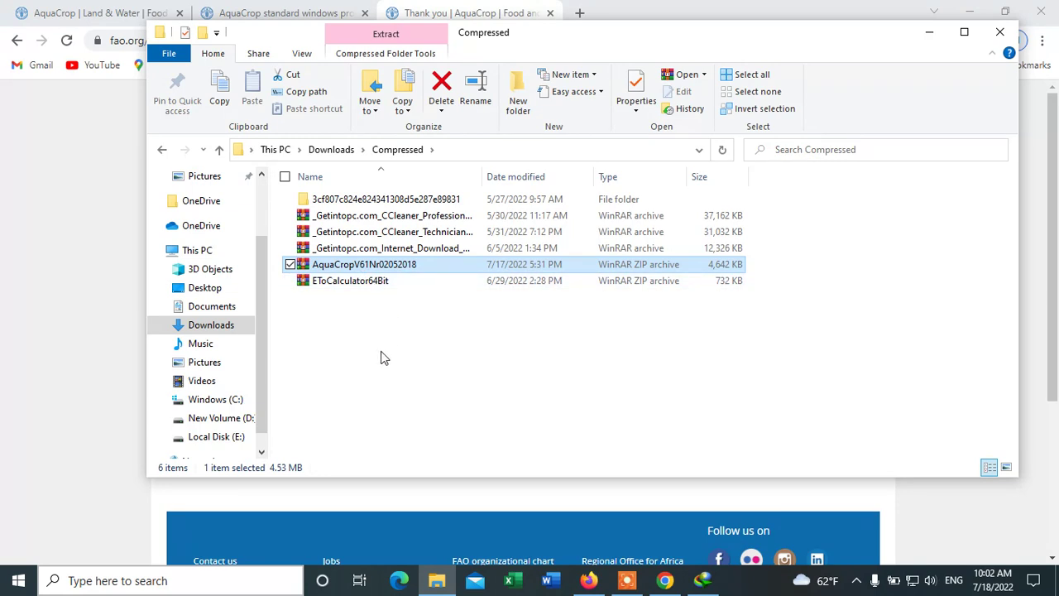
# - Extract the zip to a new AquaCropV61Nr02052018 folder
pyautogui.doubleClick(343, 264)
pyautogui.rightClick(340, 265)
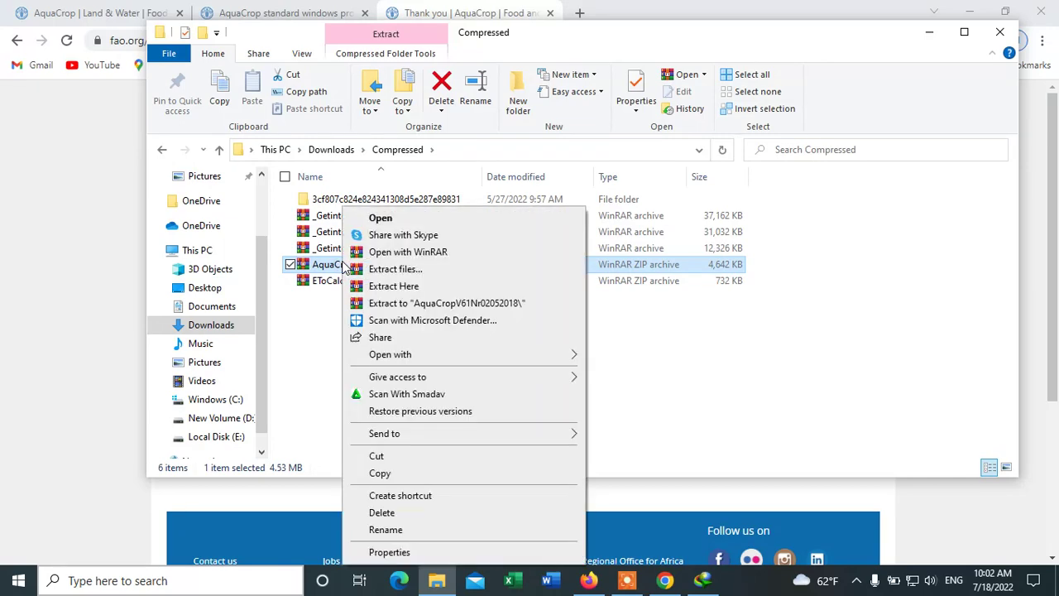
pyautogui.click(436, 305)
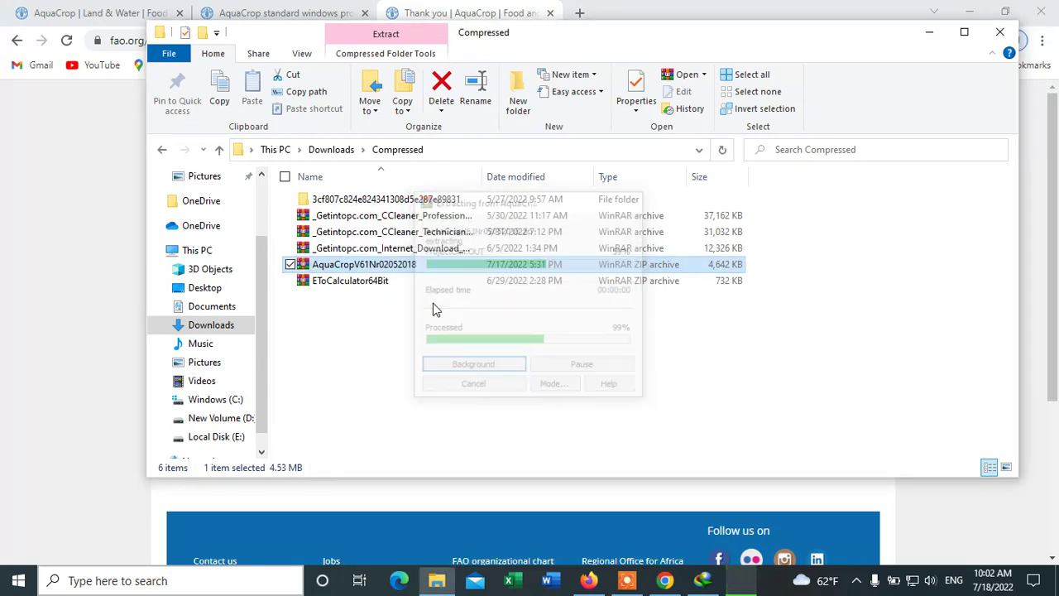
pyautogui.click(340, 364)
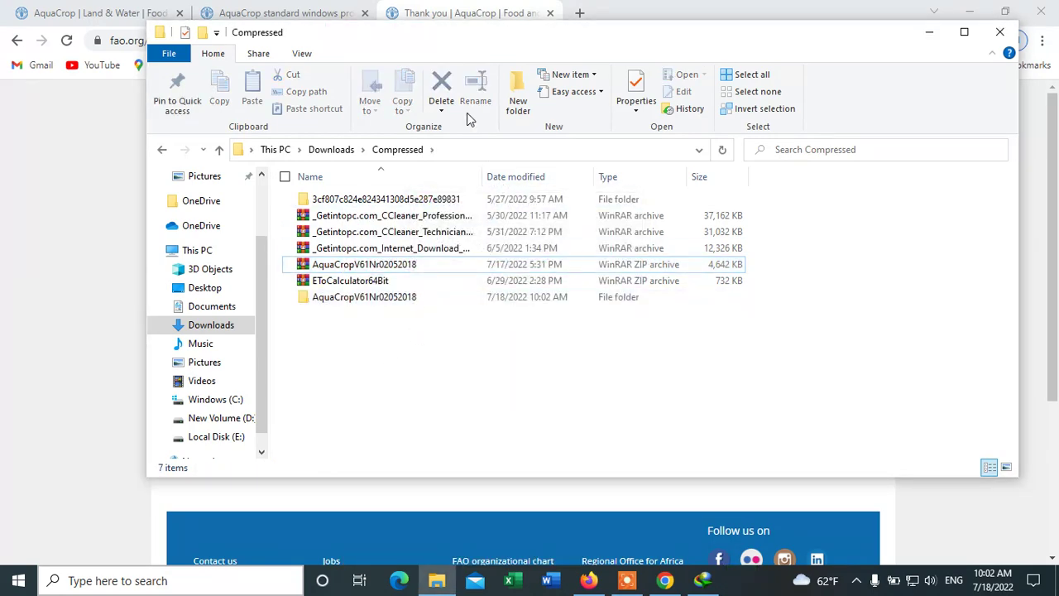
# - Open the extracted AquaCropV61Nr02052018 folder and its inner AquaCropV61Nr02052018 folder
pyautogui.moveTo(337, 303)
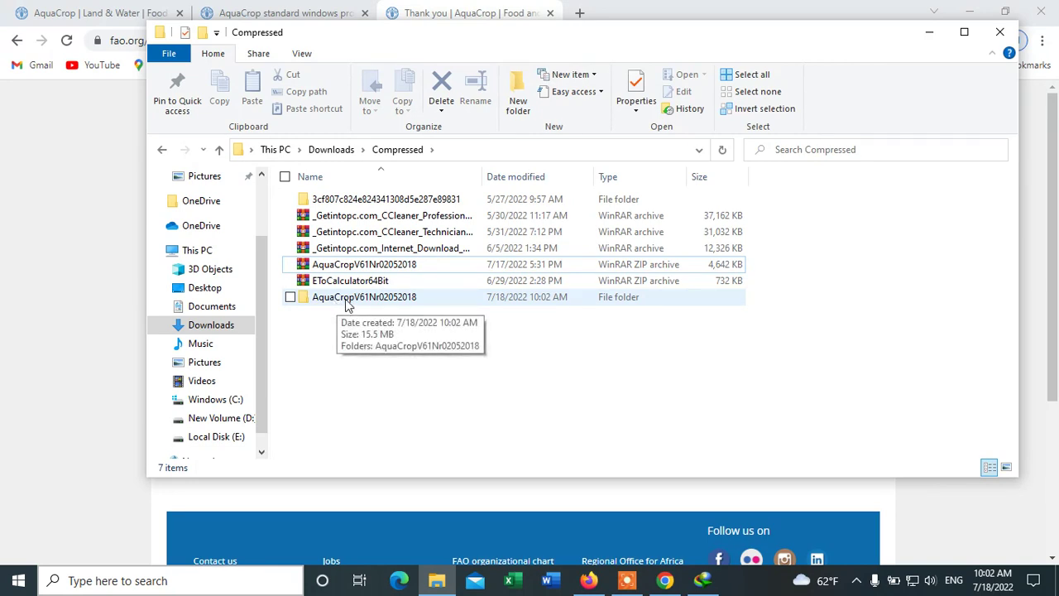
pyautogui.doubleClick(345, 299)
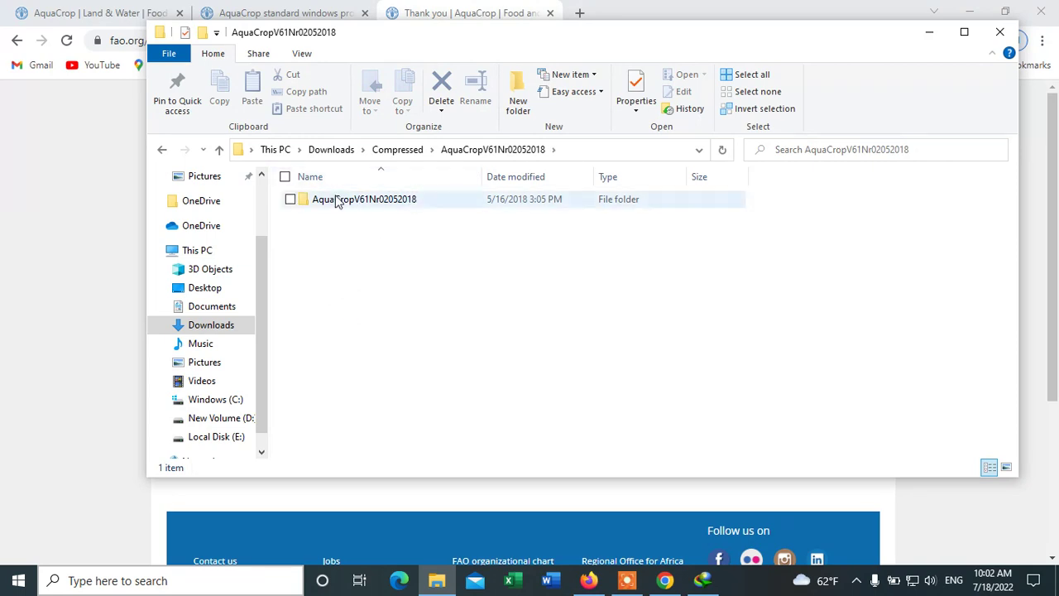
pyautogui.click(383, 203)
pyautogui.doubleClick(383, 202)
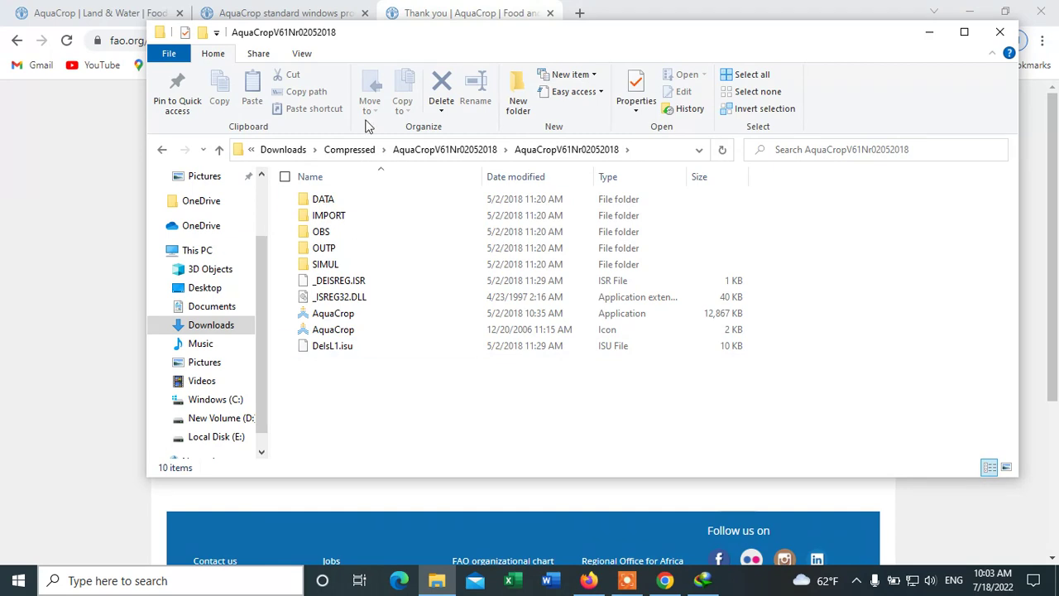
# - Show file name extensions in File Explorer, then launch AquaCrop.exe rather than AquaCrop.ico
pyautogui.click(302, 53)
pyautogui.click(716, 92)
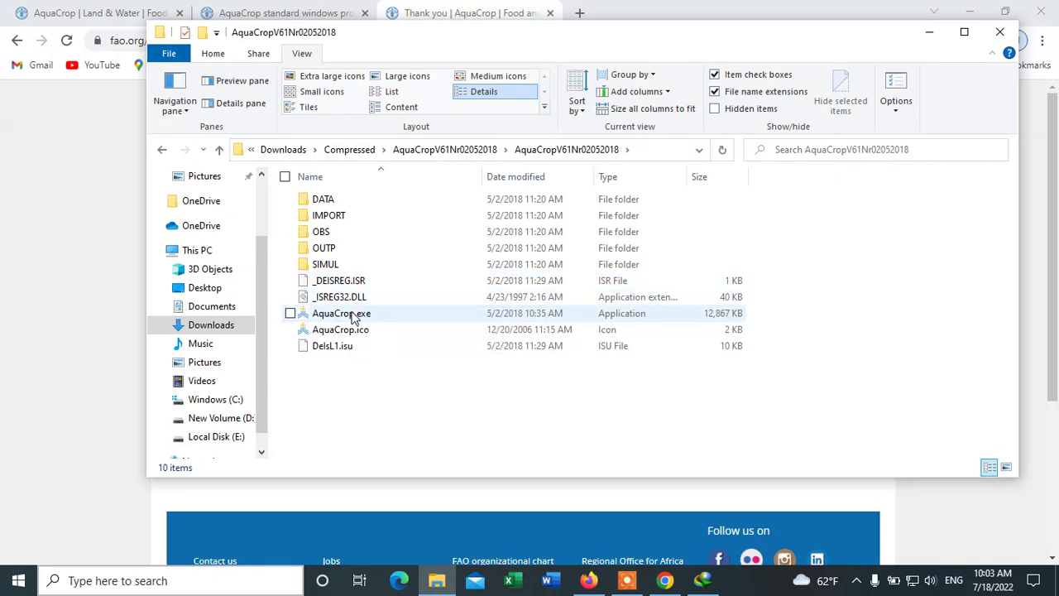
pyautogui.rightClick(357, 319)
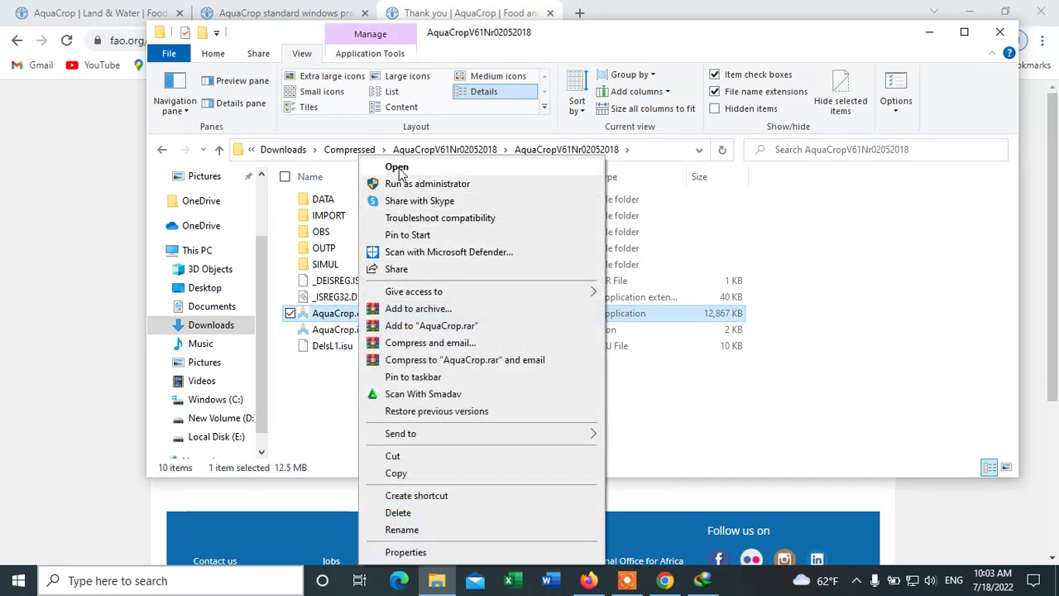
pyautogui.click(309, 433)
pyautogui.click(310, 432)
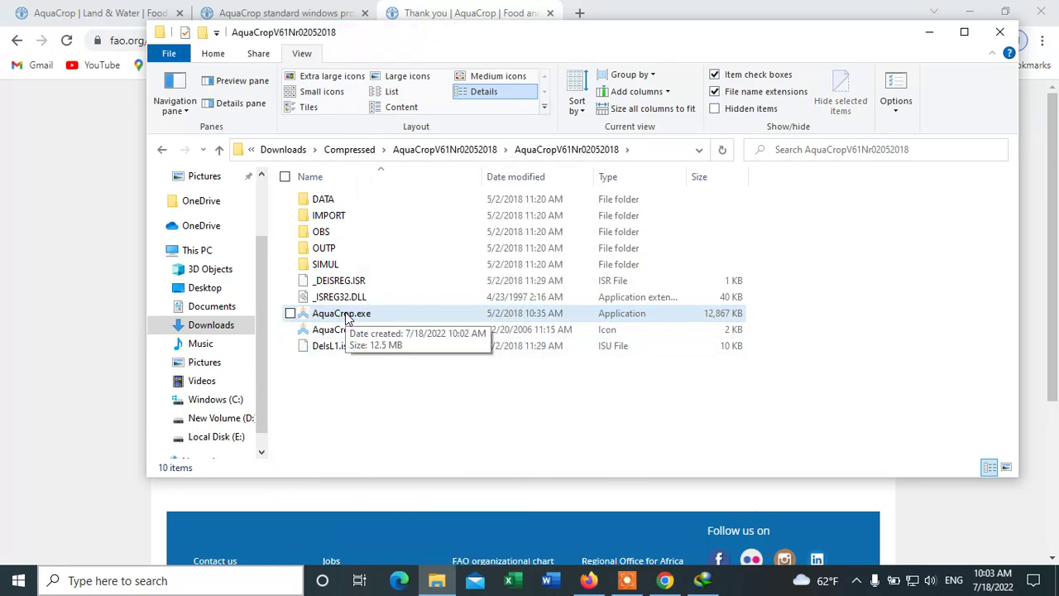
pyautogui.doubleClick(347, 317)
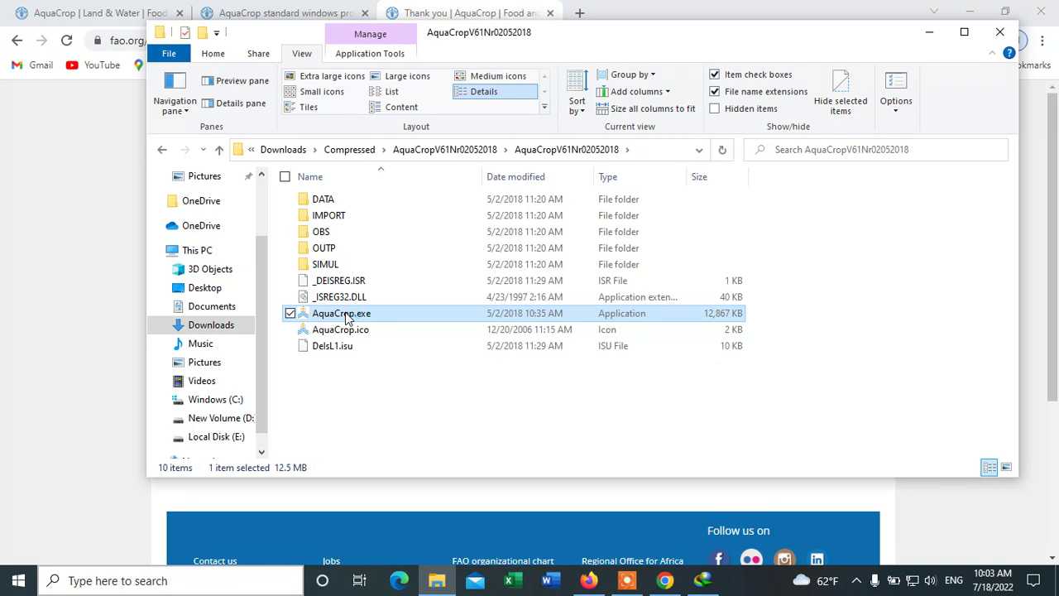
pyautogui.doubleClick(340, 314)
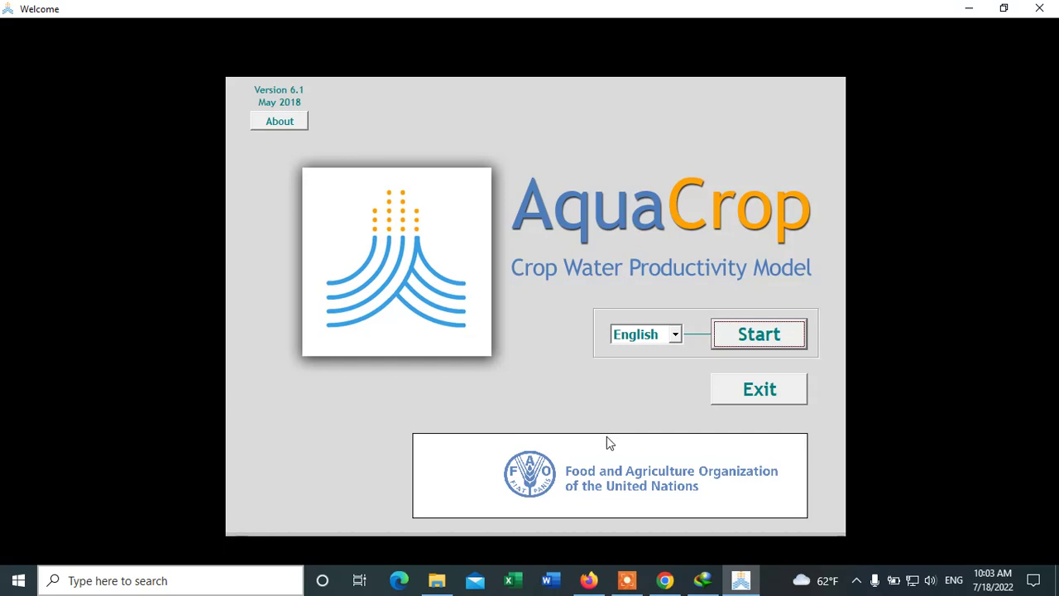
# - Start AquaCrop in English and look over the default Climate and Crop panels
pyautogui.click(759, 338)
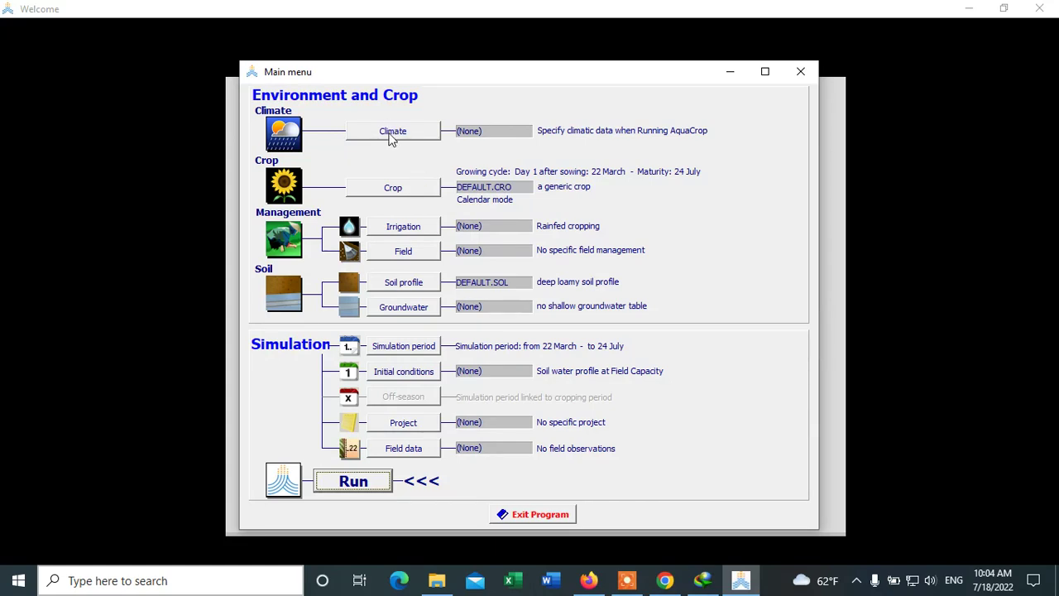
pyautogui.click(392, 134)
pyautogui.click(781, 310)
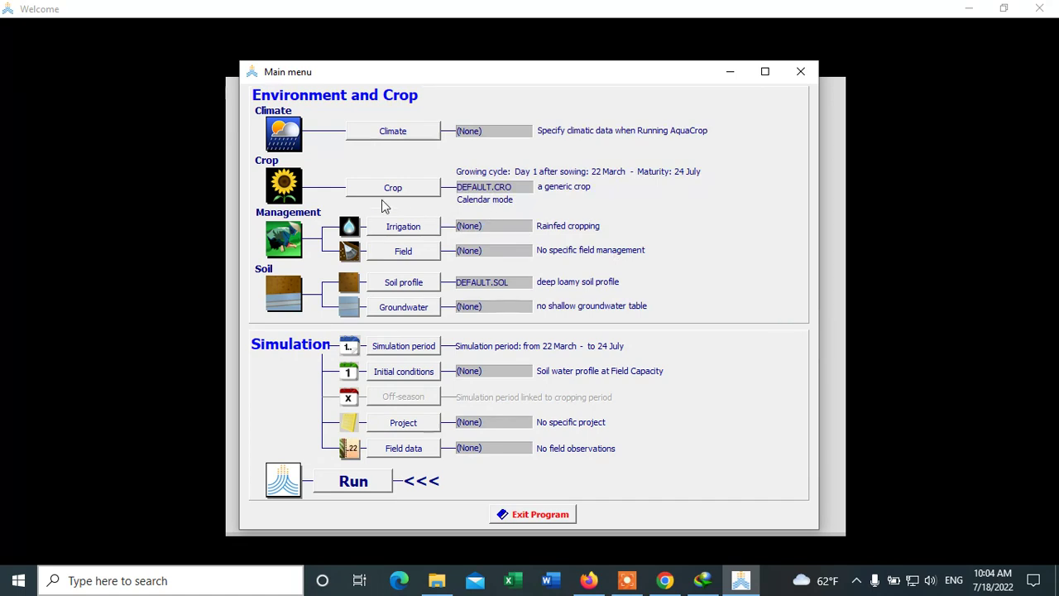
pyautogui.click(392, 189)
pyautogui.click(777, 313)
# - Review the Irrigation and Field management panels, closing each back to the Main menu
pyautogui.click(405, 231)
pyautogui.click(781, 311)
pyautogui.click(409, 253)
pyautogui.click(779, 309)
pyautogui.click(619, 582)
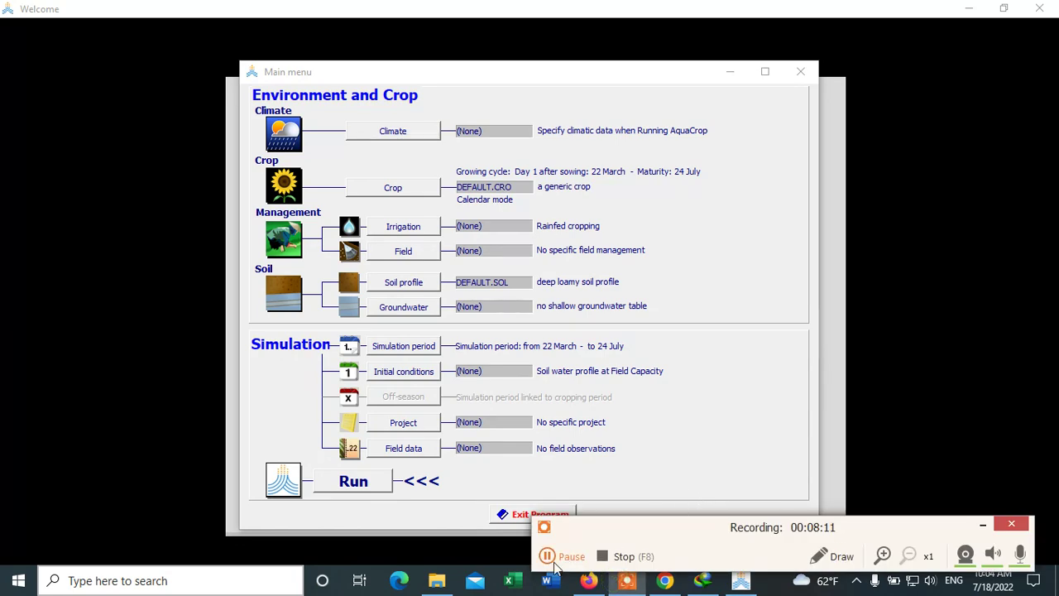